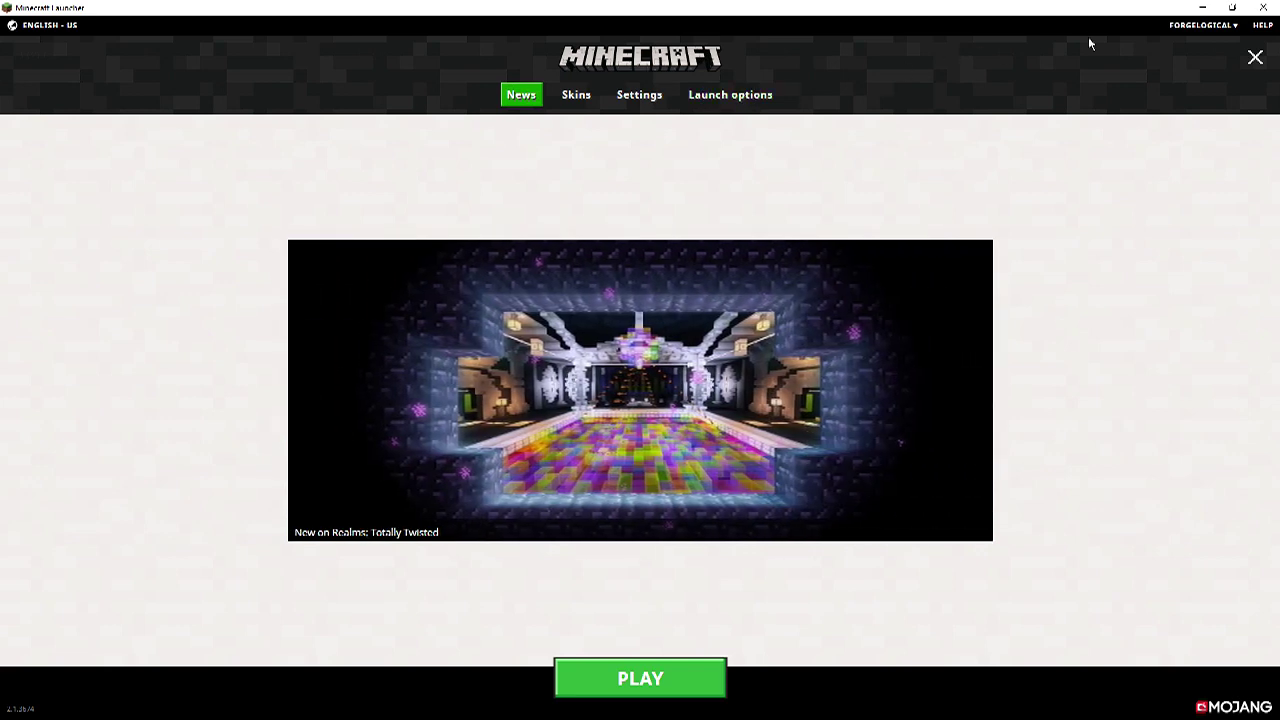
Turn on 'Update to beta versions of the Launcher' in the launcher settings.
click(645, 95)
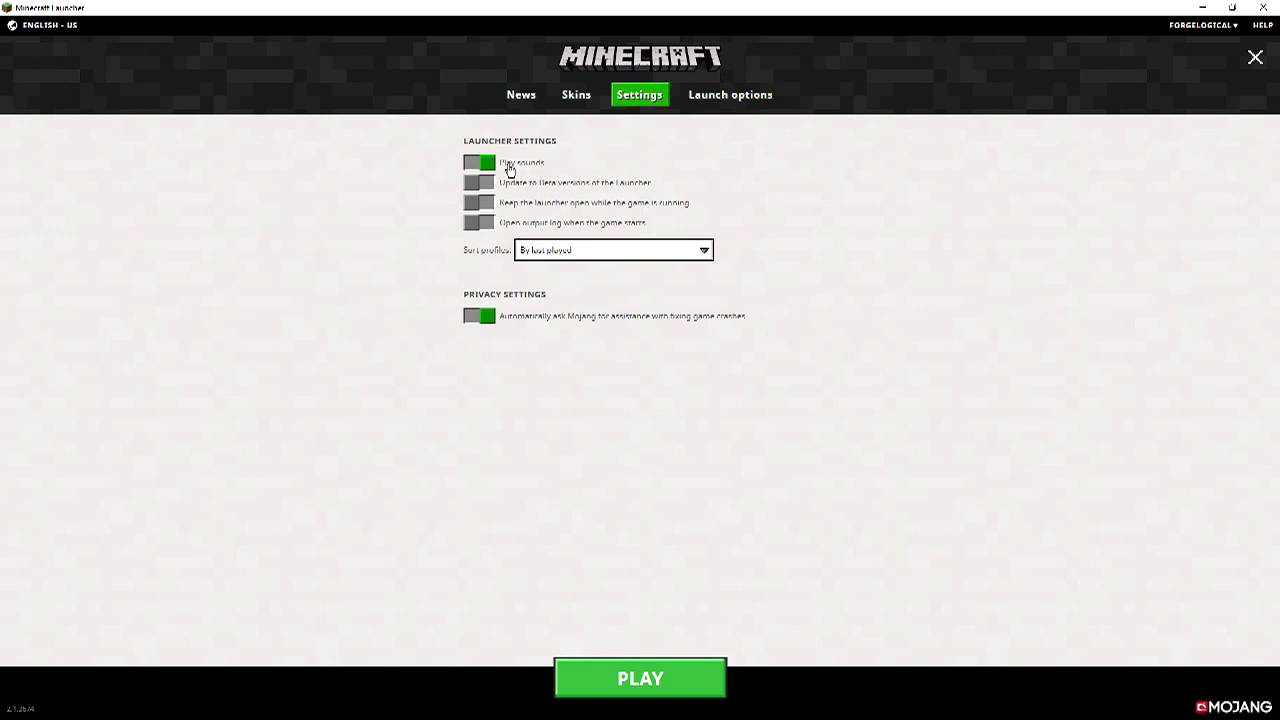
click(600, 184)
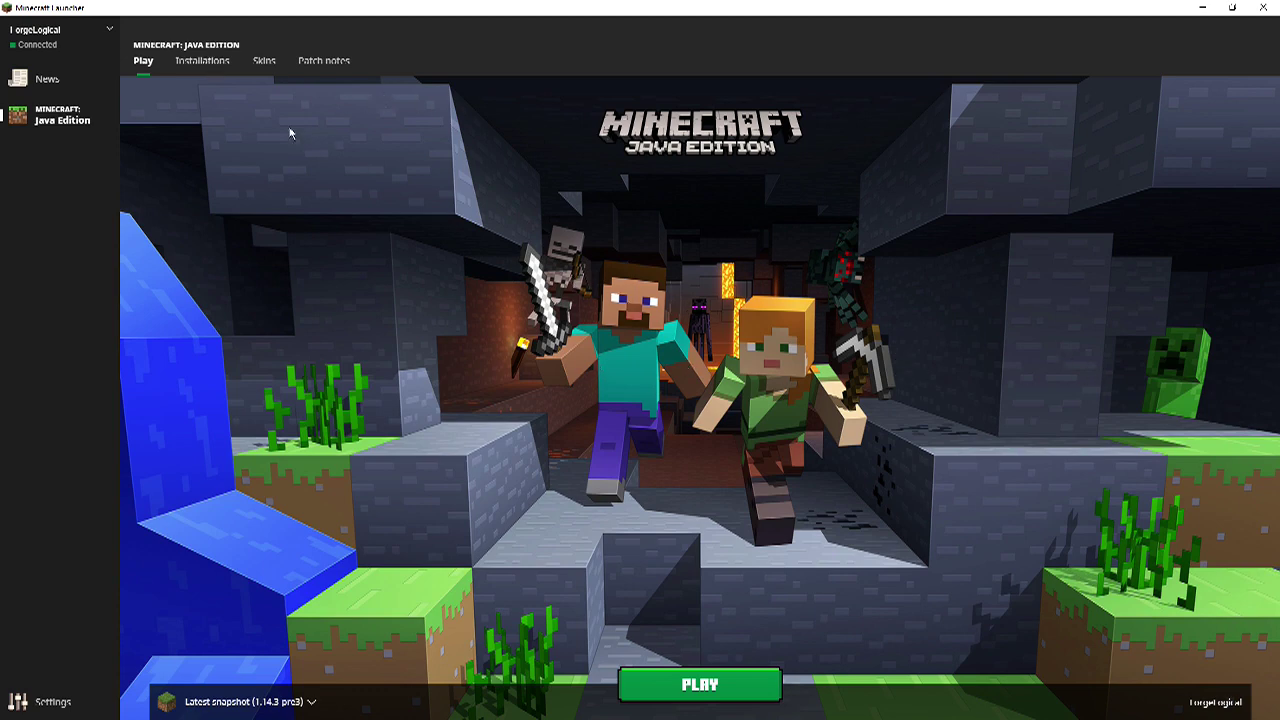
Open the Java Edition Installations tab, which lists Latest release 1.14.2.
click(207, 64)
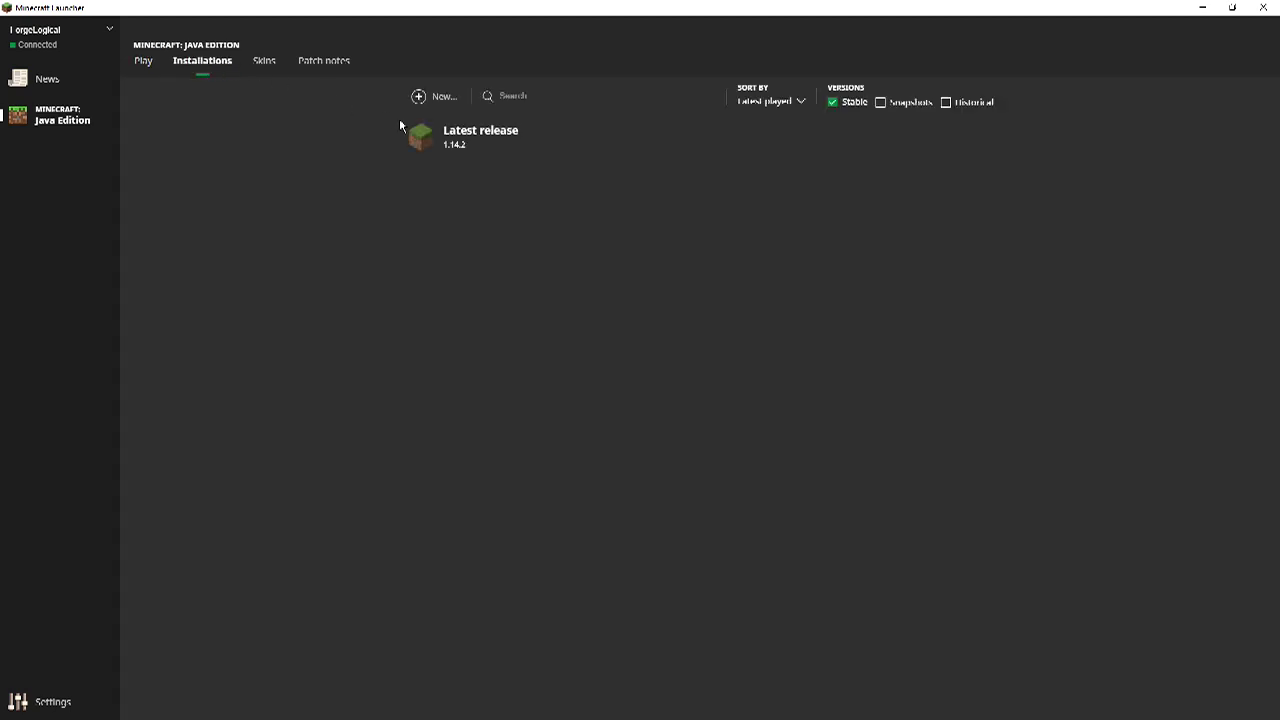
click(851, 104)
click(884, 103)
click(905, 103)
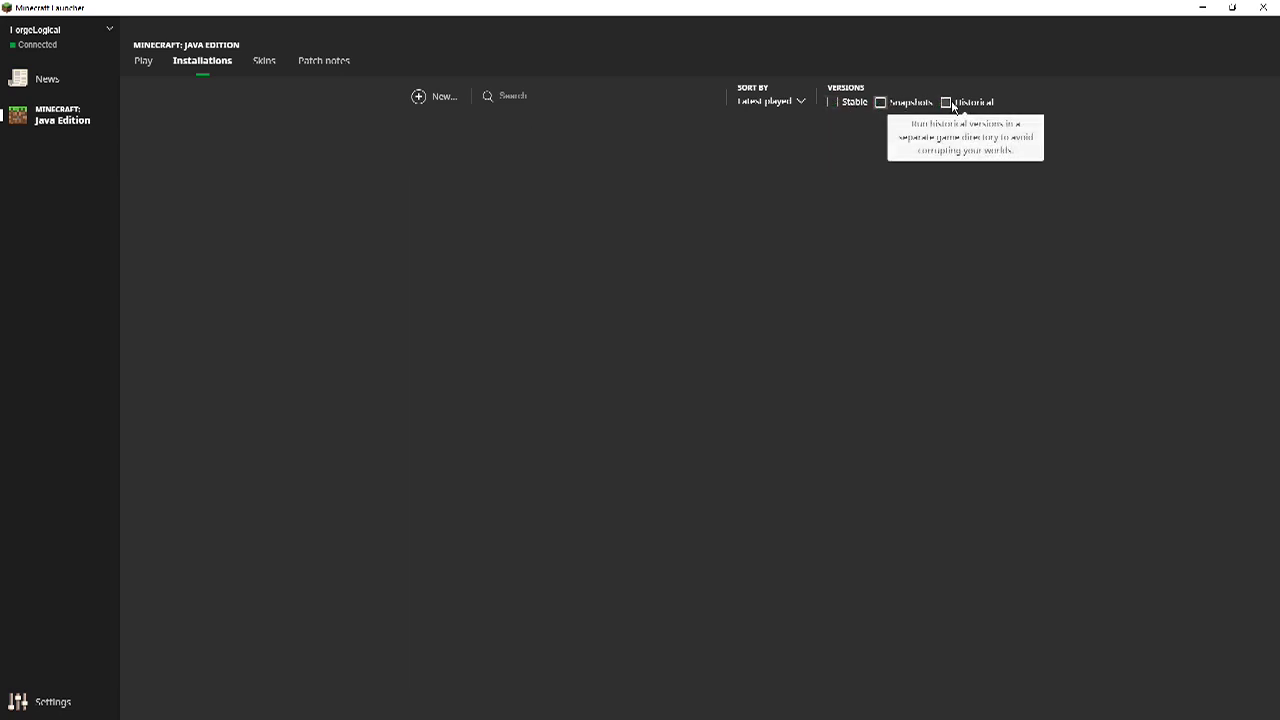
click(950, 104)
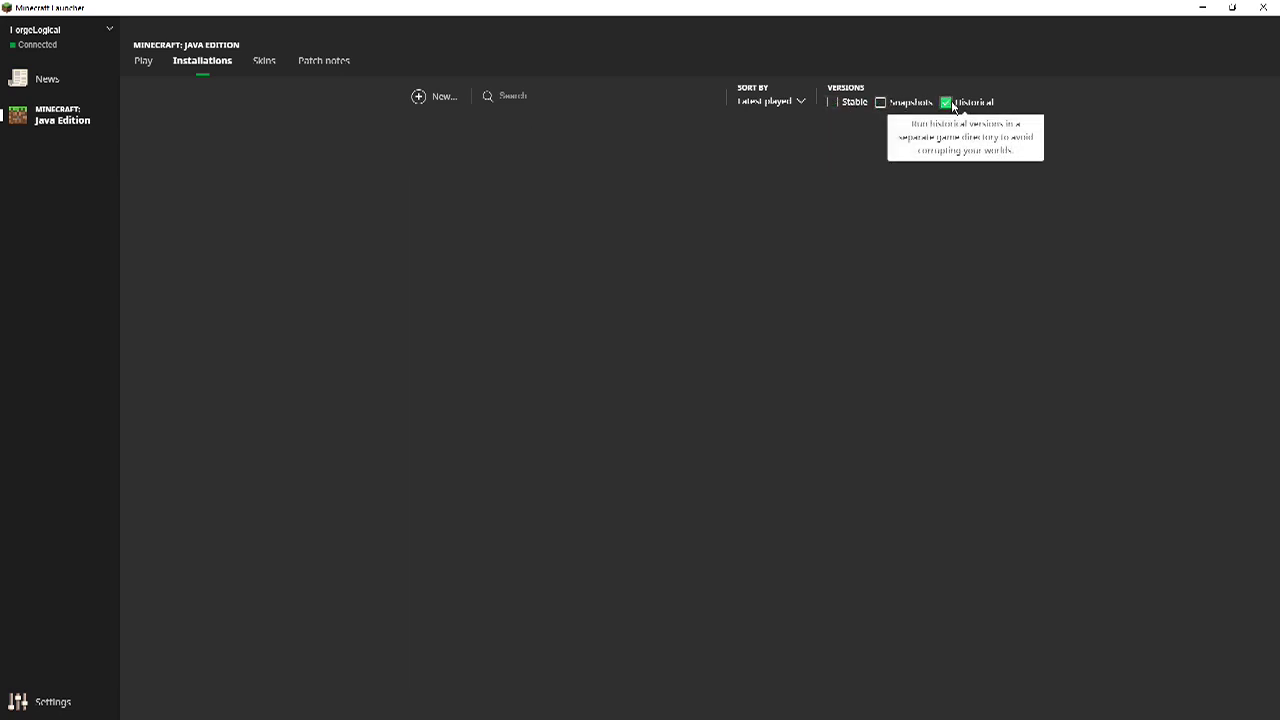
click(846, 103)
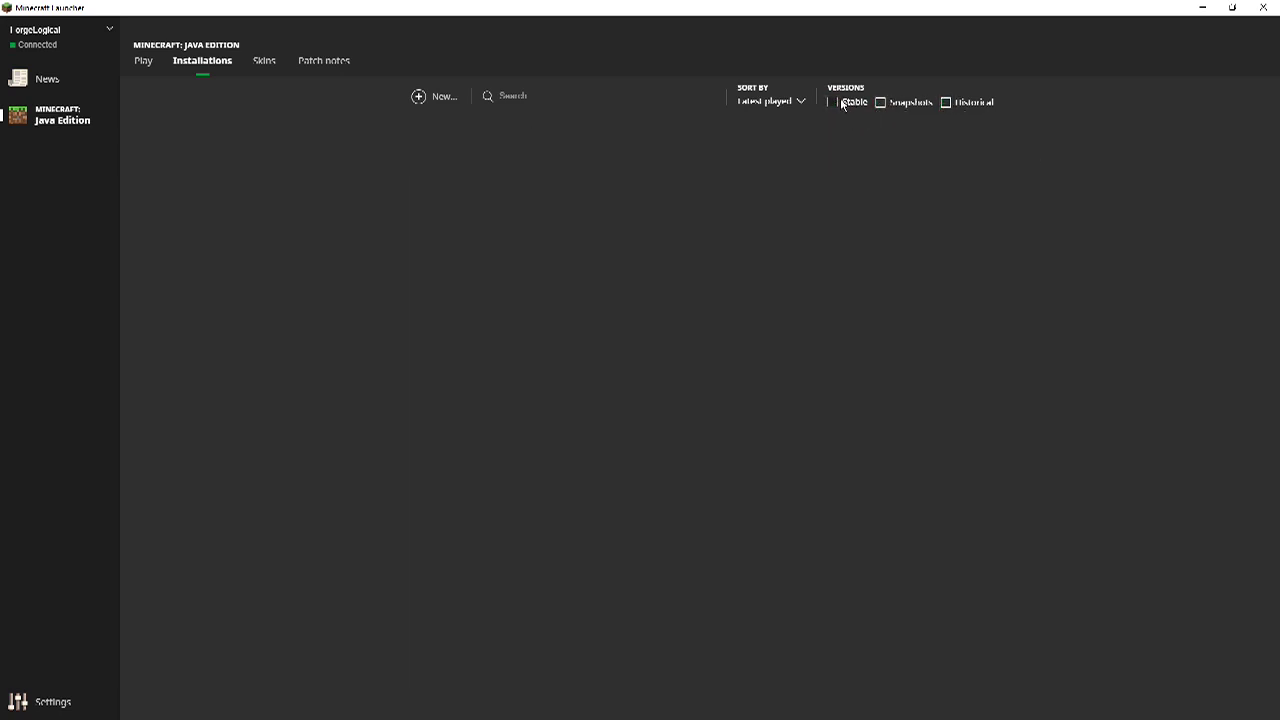
click(430, 97)
click(709, 353)
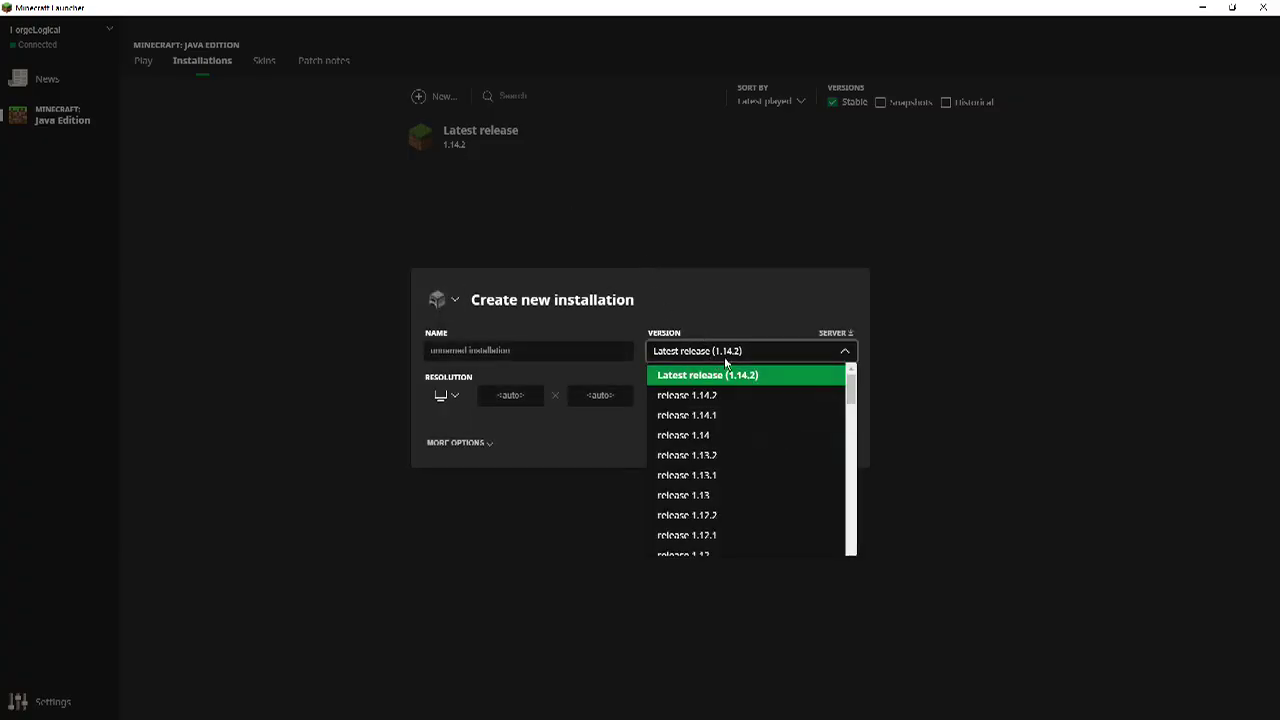
scroll(755, 464, down, 10)
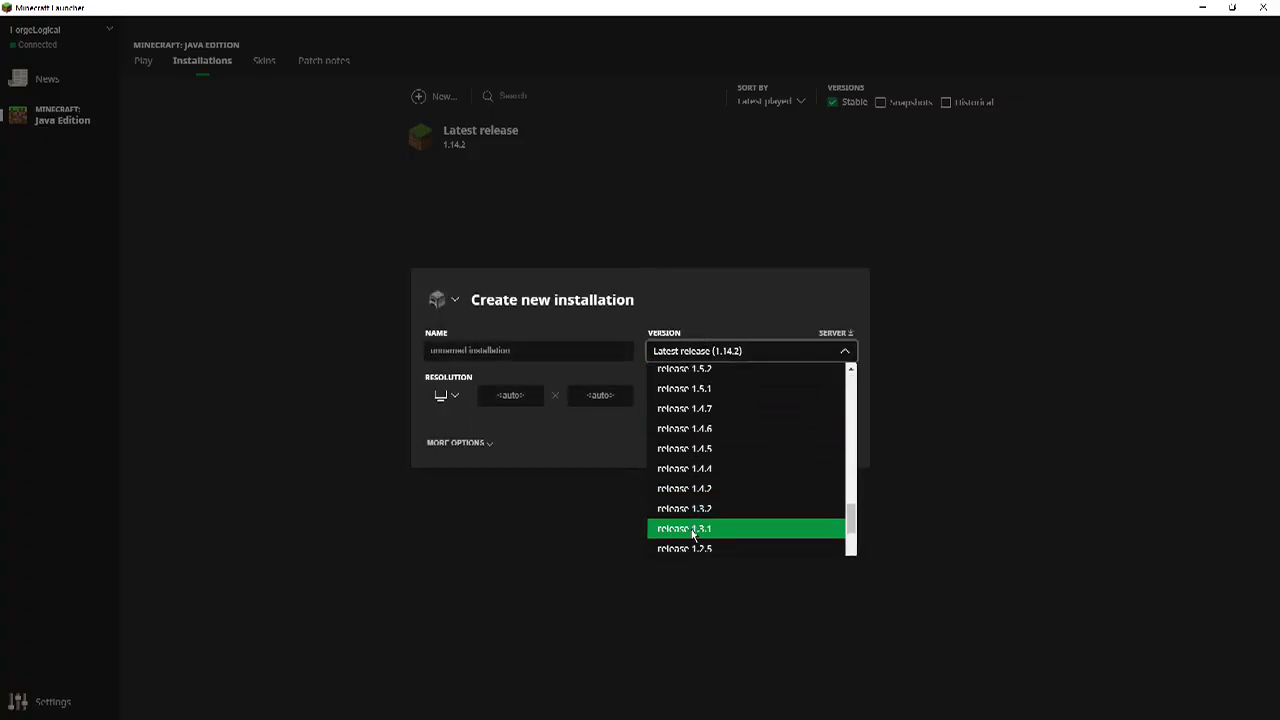
scroll(693, 535, down, 4)
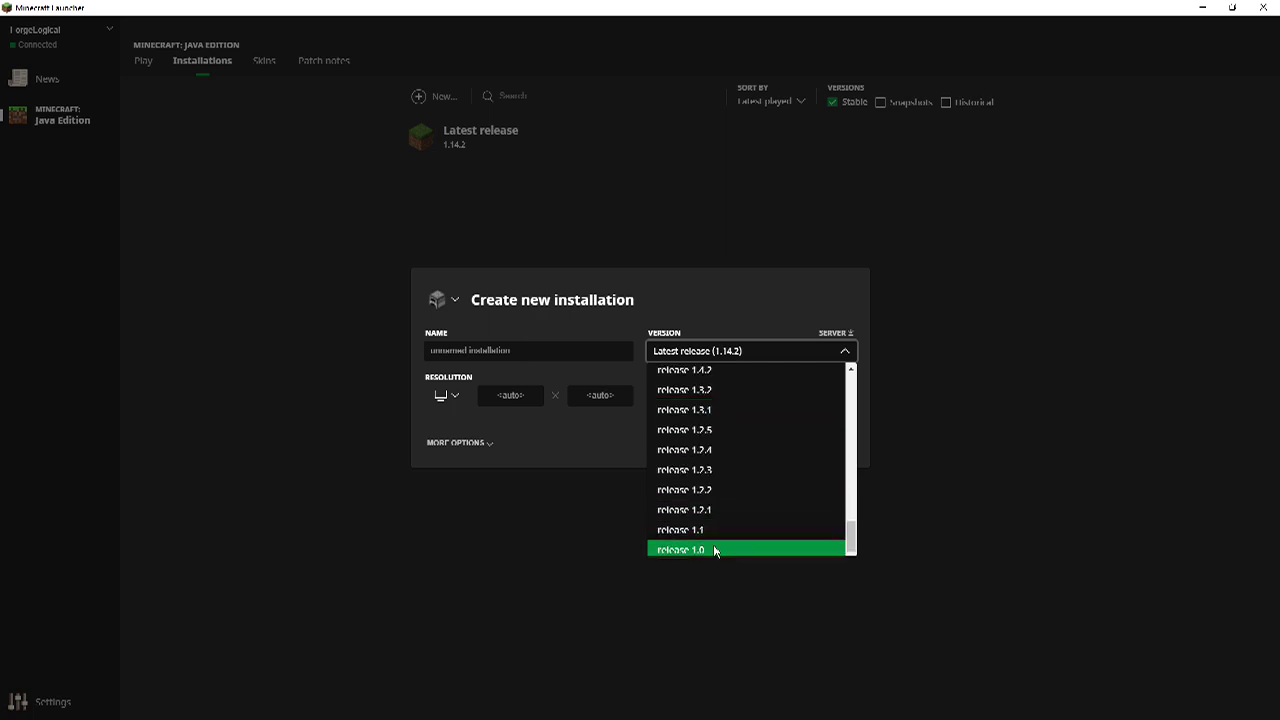
scroll(750, 500, up, 10)
scroll(756, 469, up, 5)
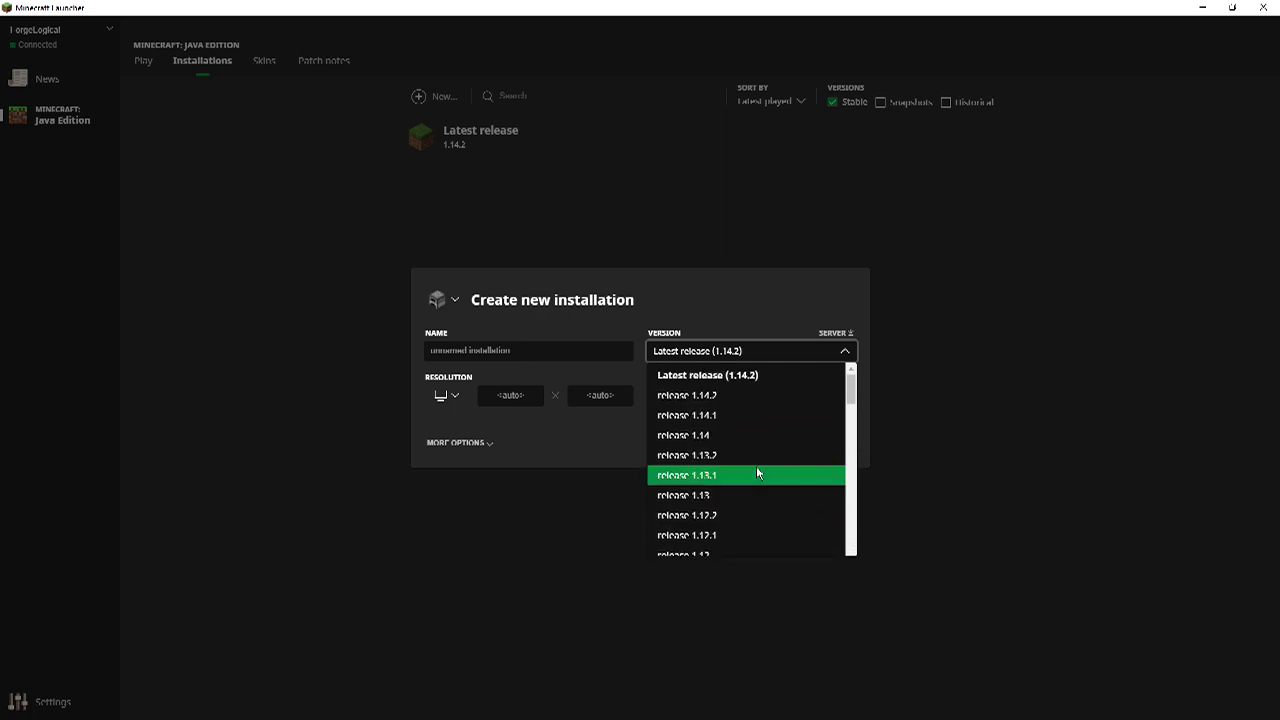
click(931, 358)
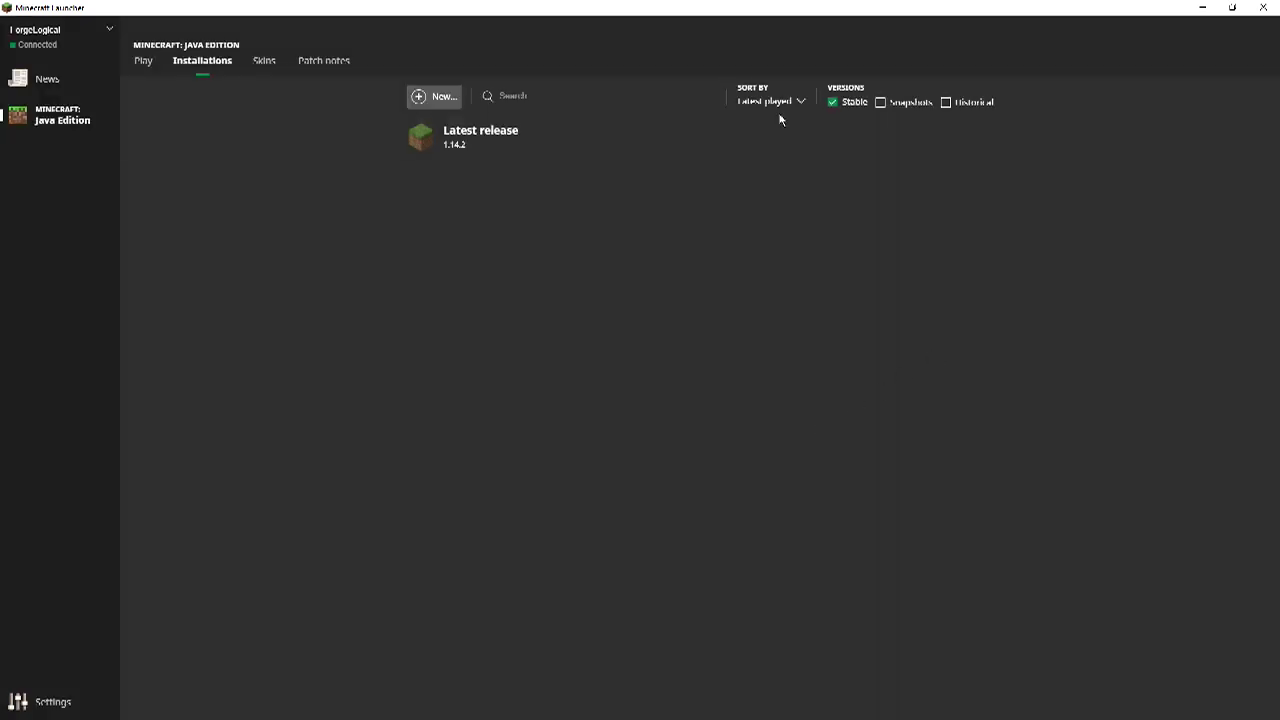
Filter the installations list to Snapshots only and start a new installation.
click(859, 107)
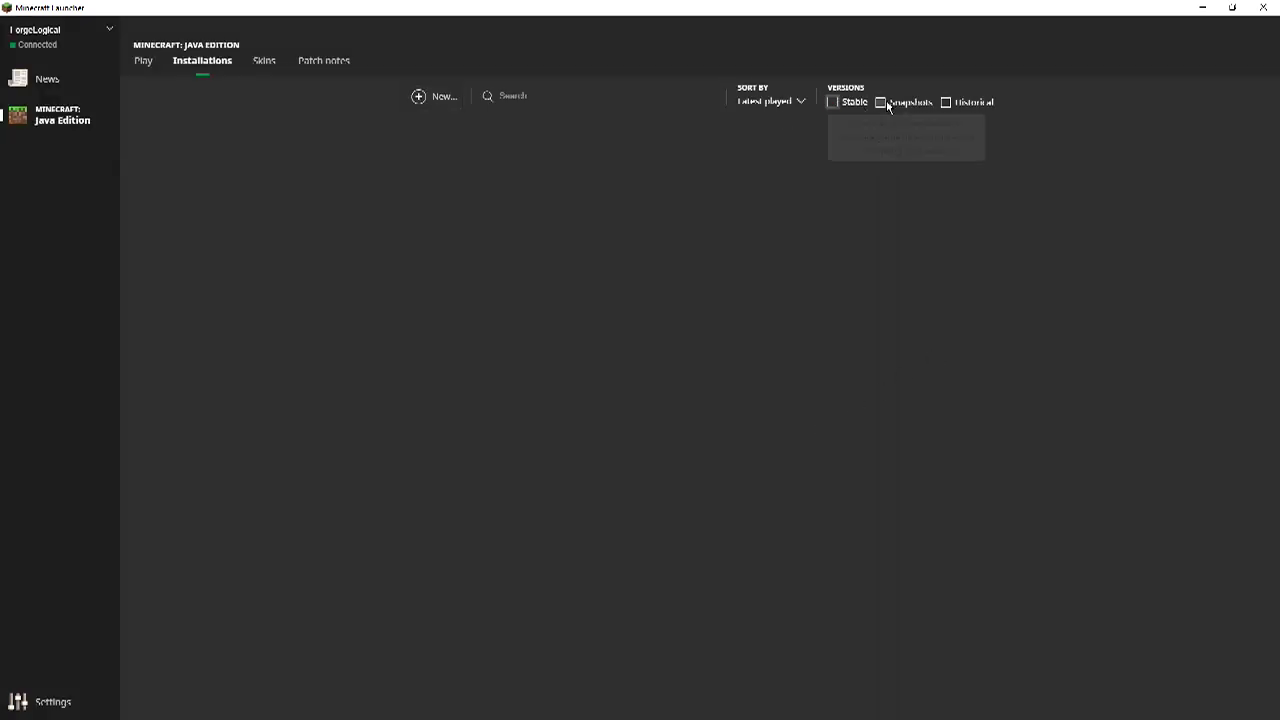
click(881, 102)
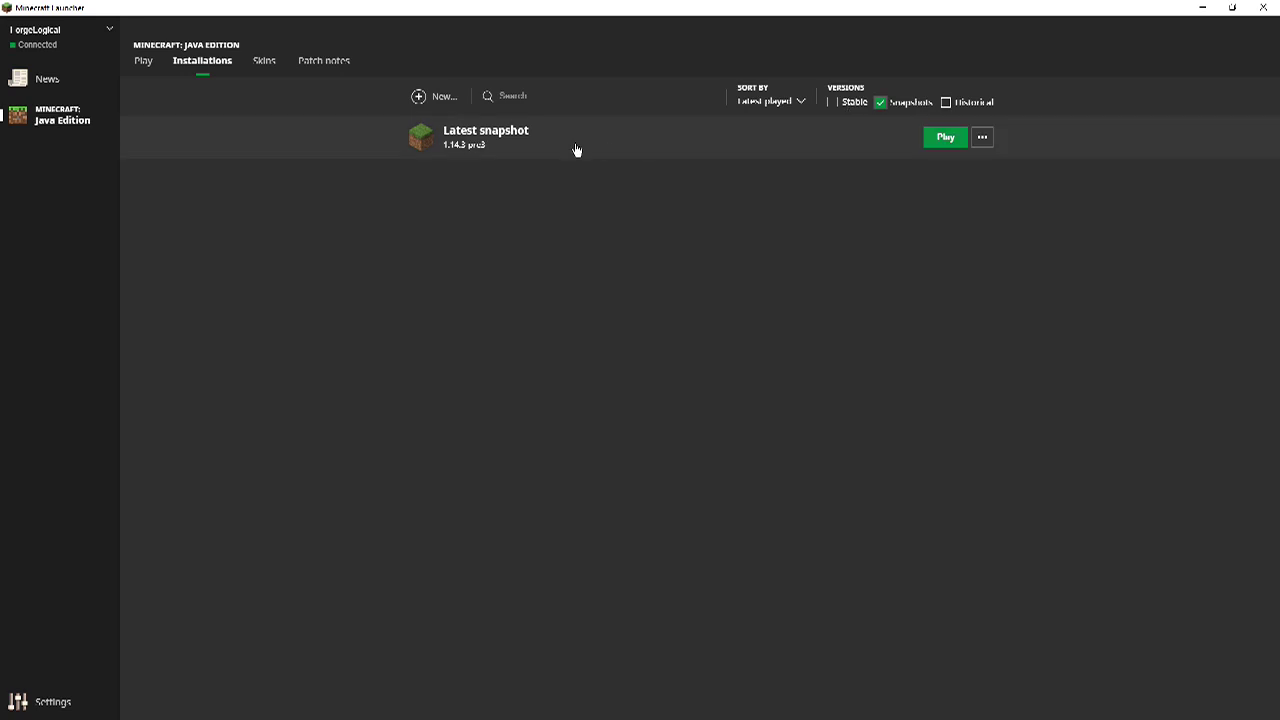
click(455, 95)
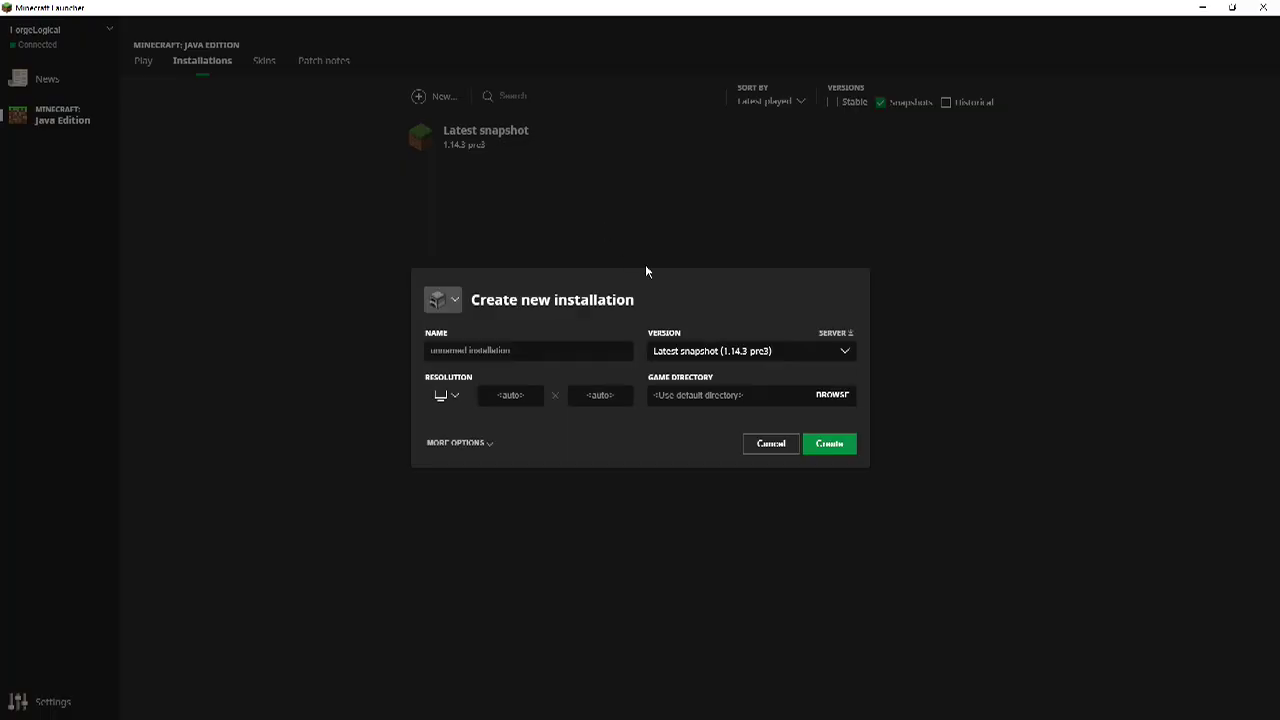
Browse the snapshot versions in the new installation's Version dropdown.
click(699, 361)
scroll(762, 470, down, 3)
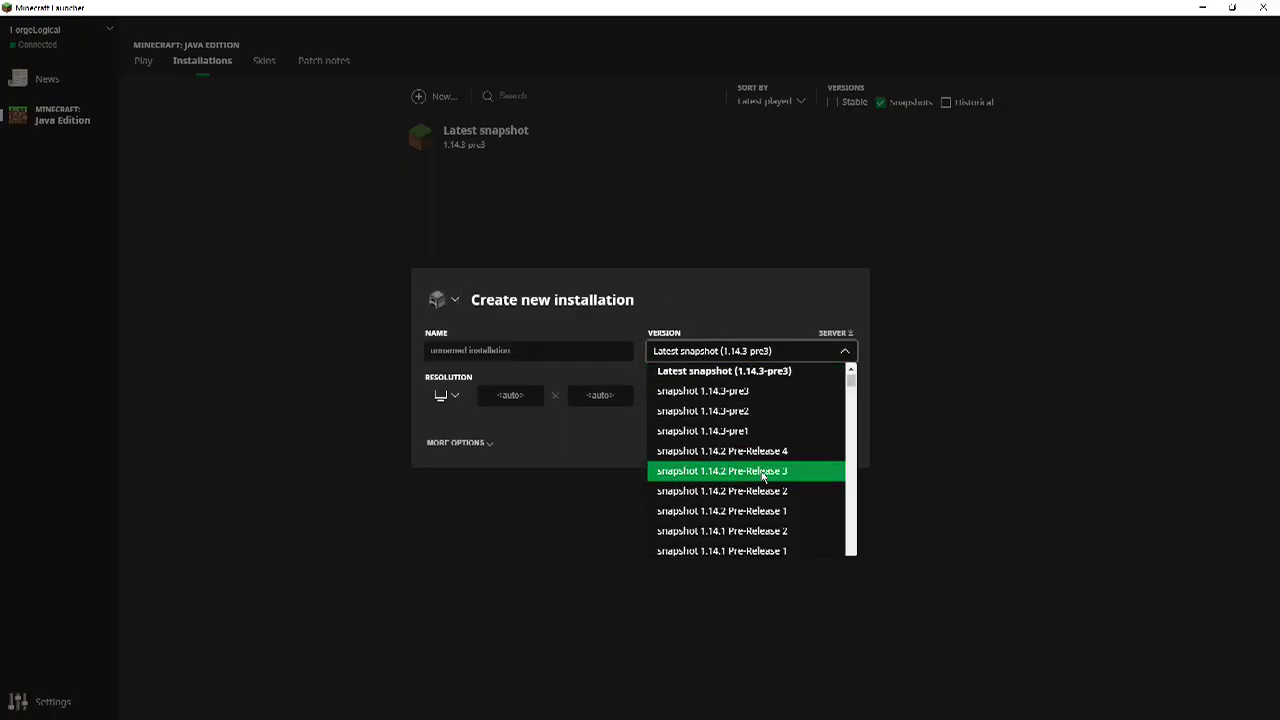
scroll(762, 476, down, 15)
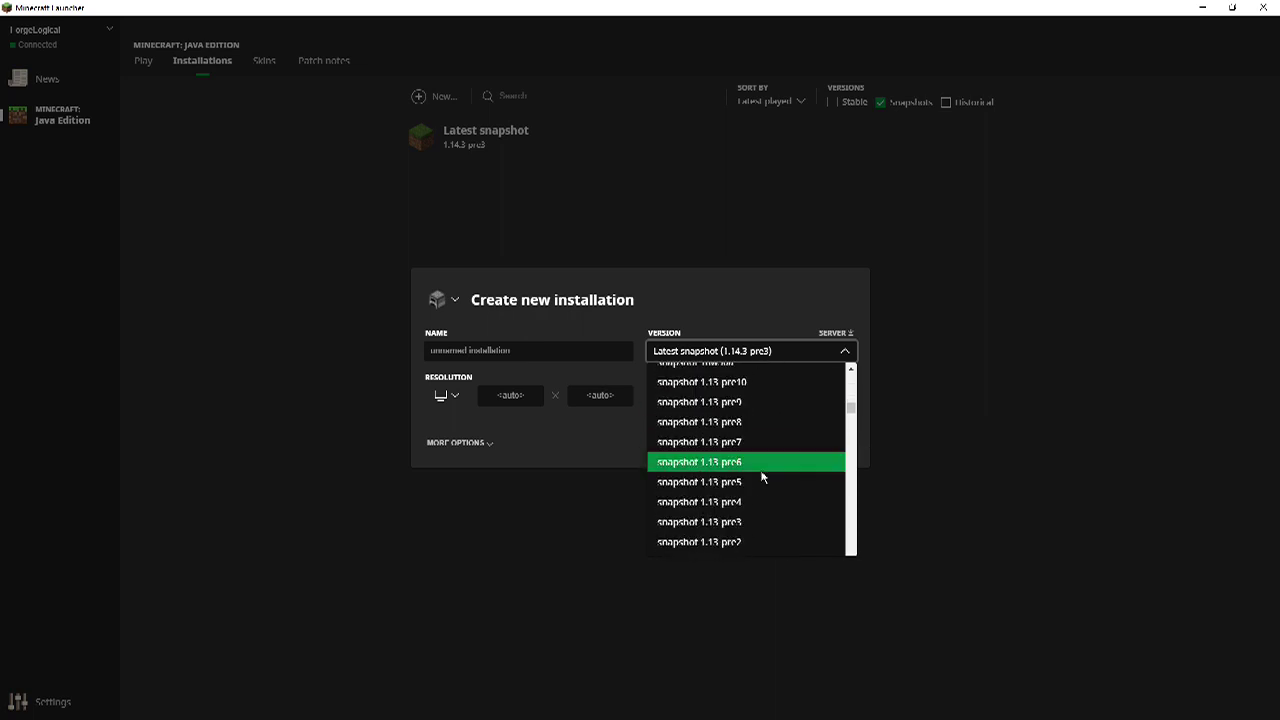
scroll(762, 477, down, 5)
scroll(762, 476, down, 2)
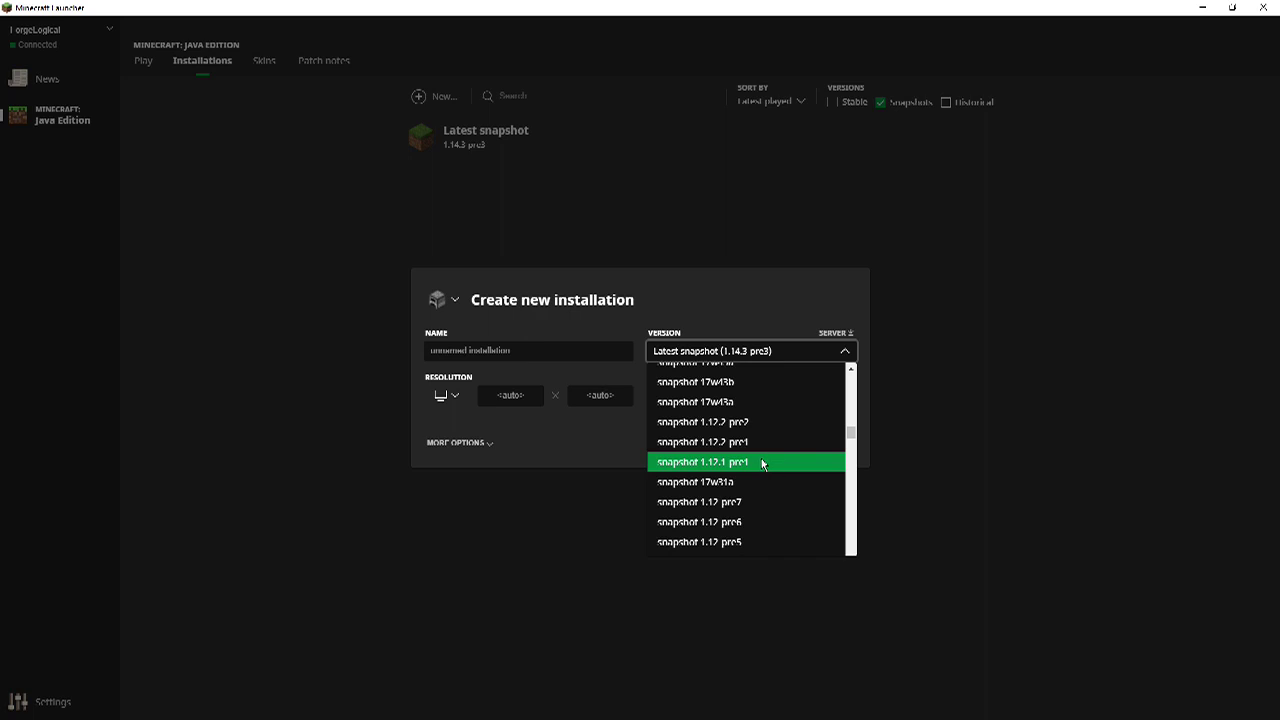
scroll(761, 458, down, 15)
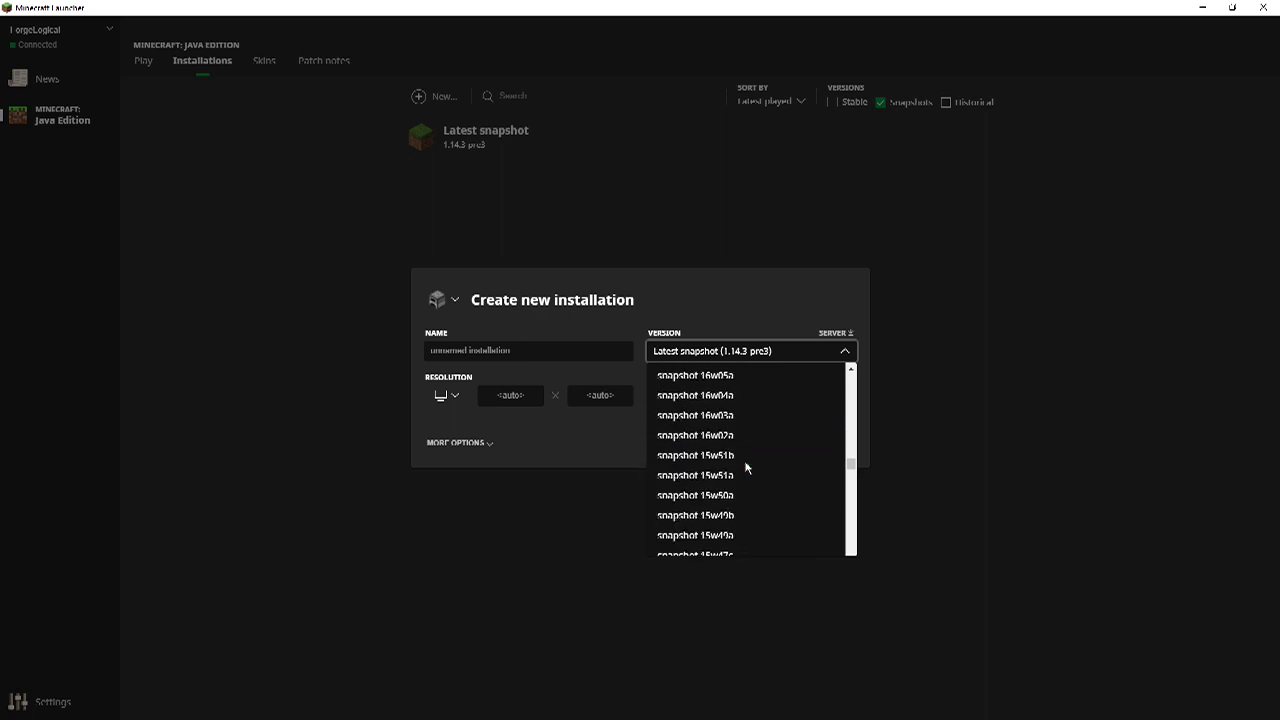
scroll(746, 467, down, 15)
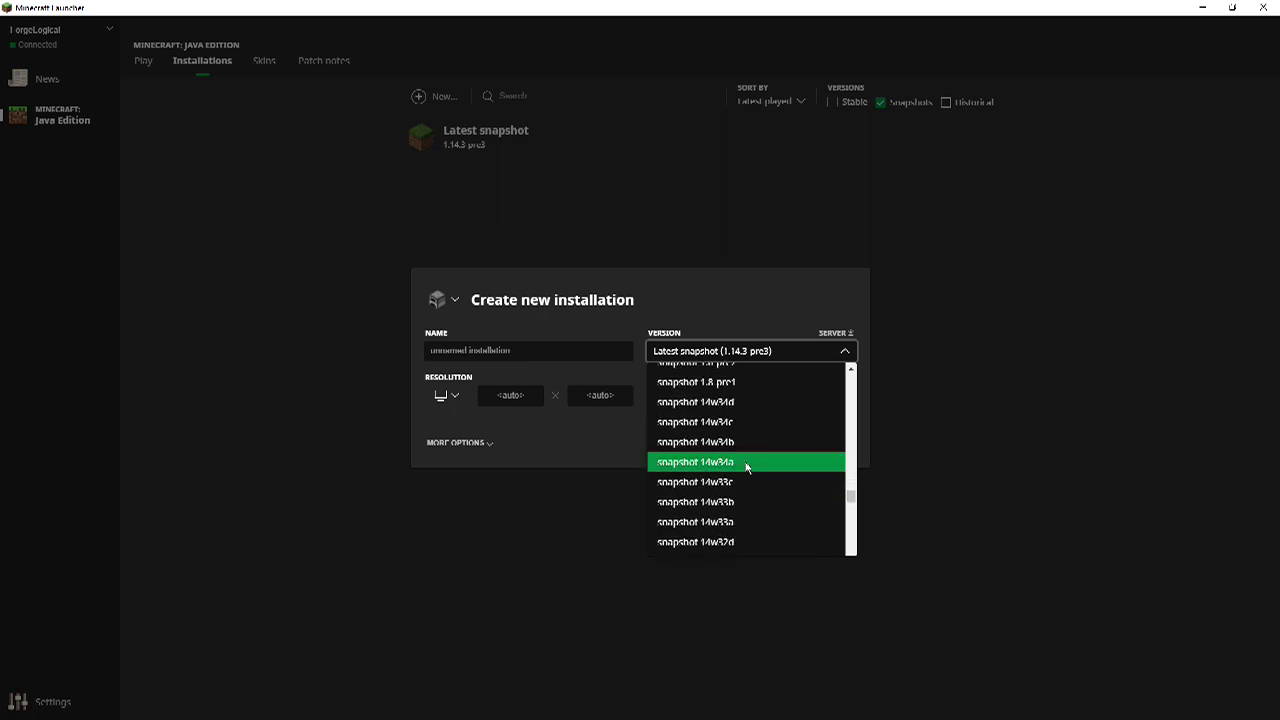
scroll(746, 467, down, 15)
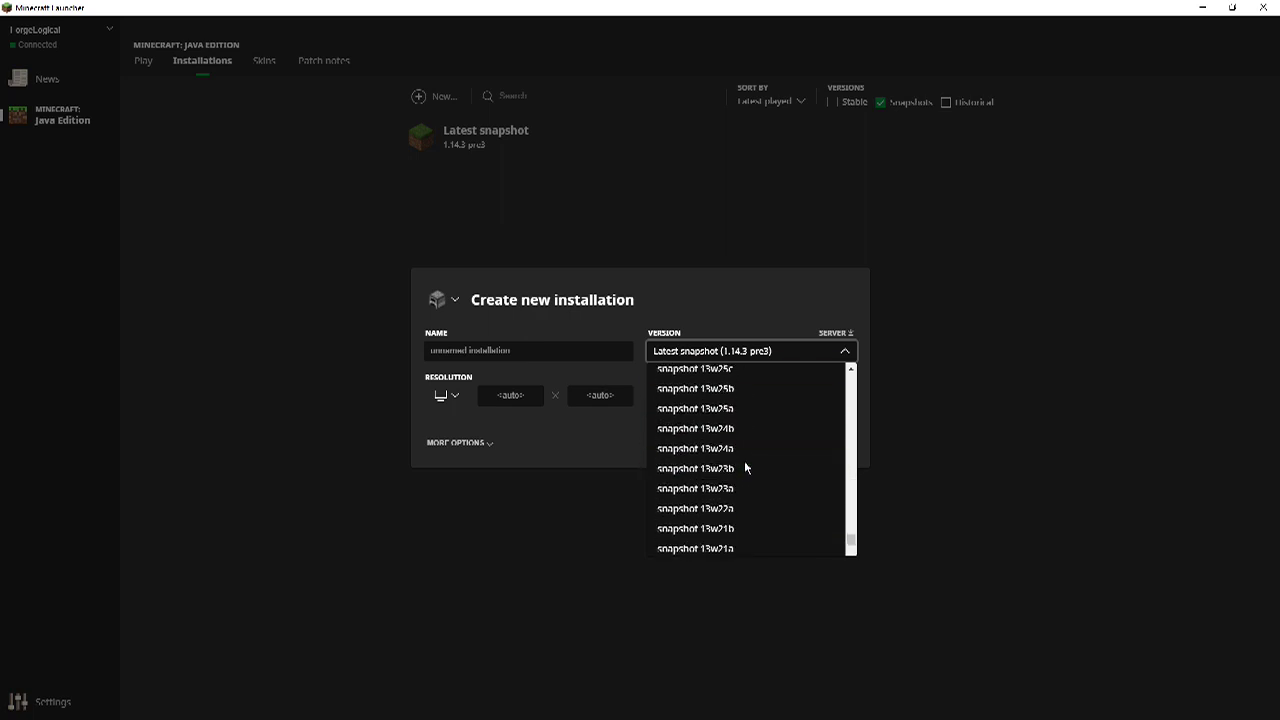
scroll(745, 467, down, 5)
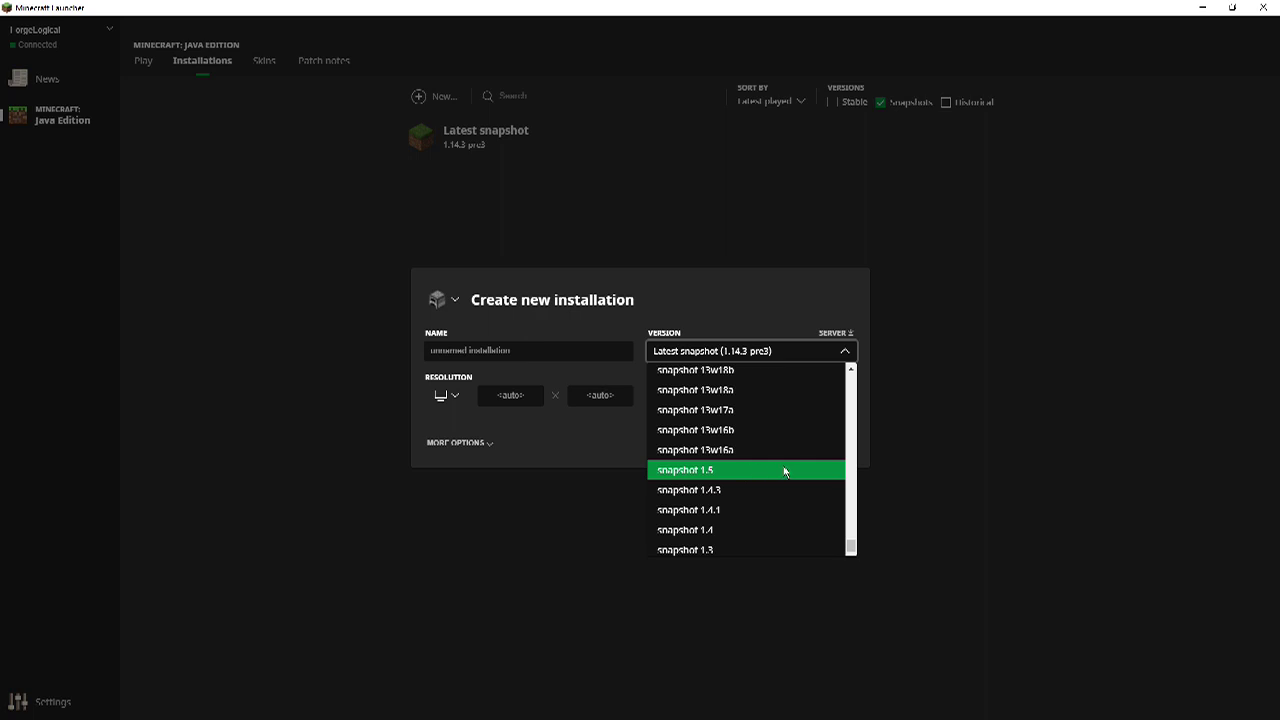
scroll(783, 467, up, 10)
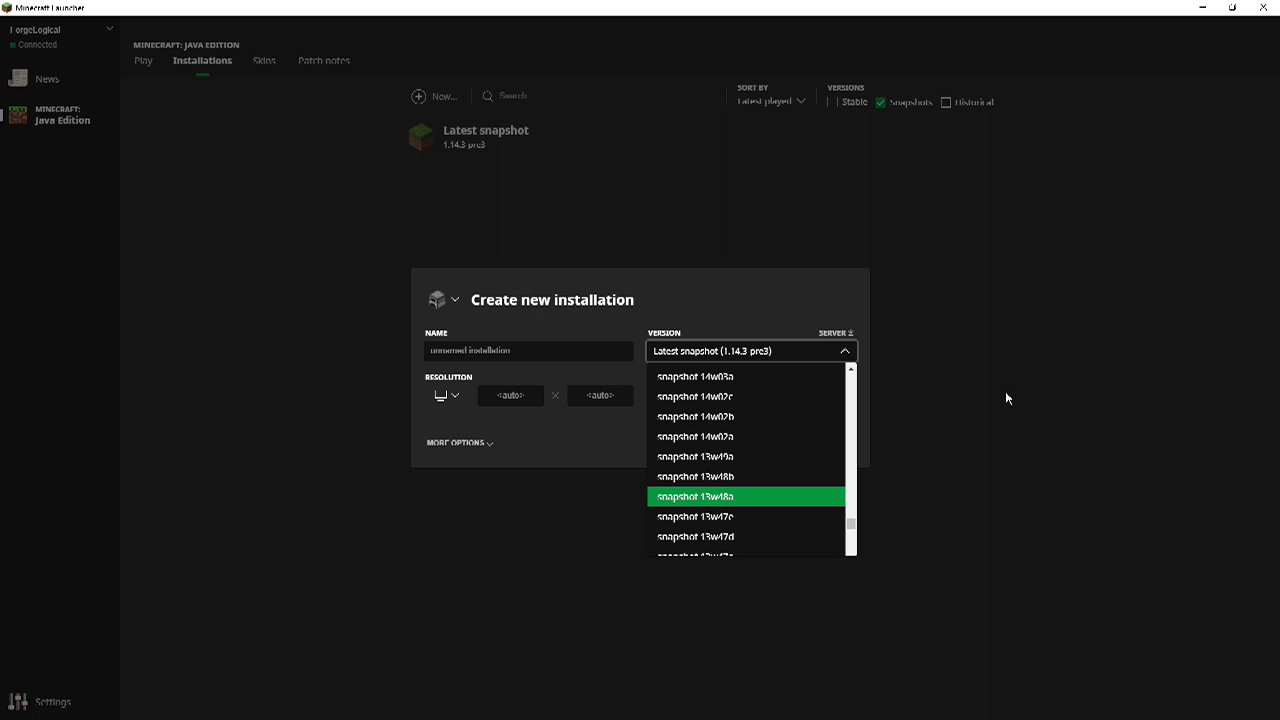
Cancel the snapshot installation and switch the list filter from Snapshots to Historical.
click(905, 198)
click(903, 194)
click(948, 102)
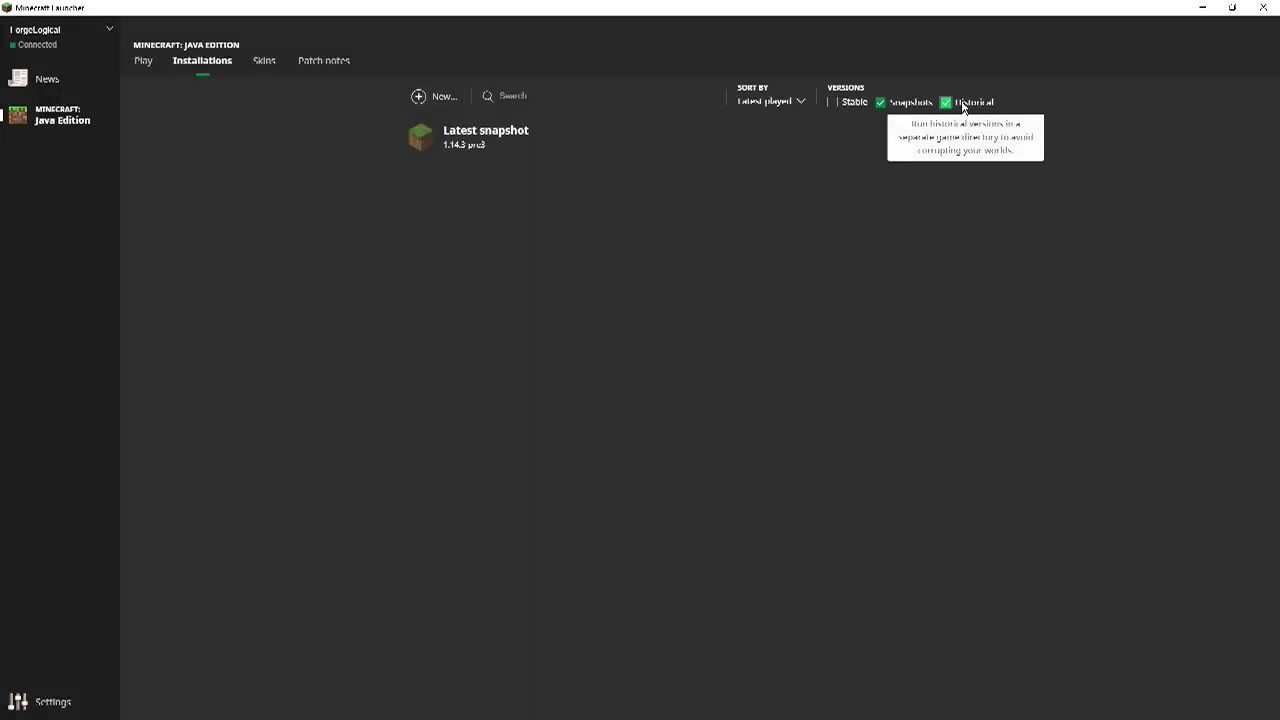
click(900, 102)
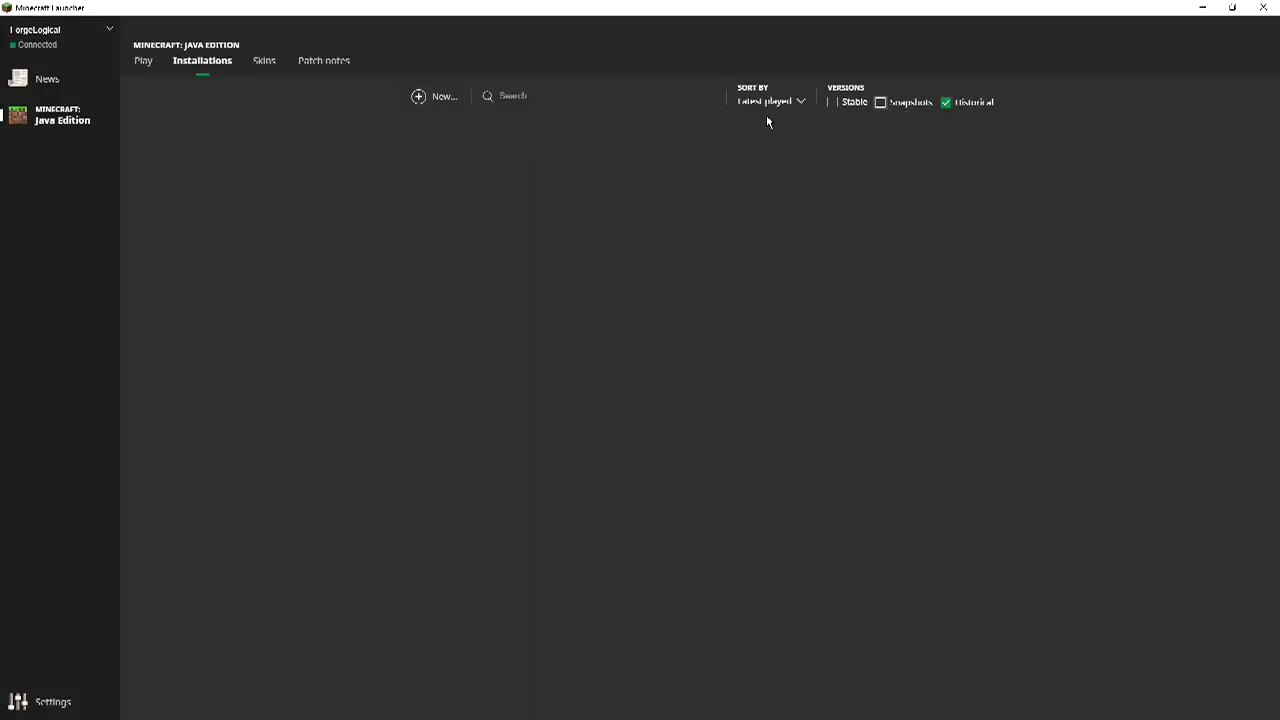
Start a new installation, browse its versions and keep old_beta b1.8.1 selected.
click(443, 97)
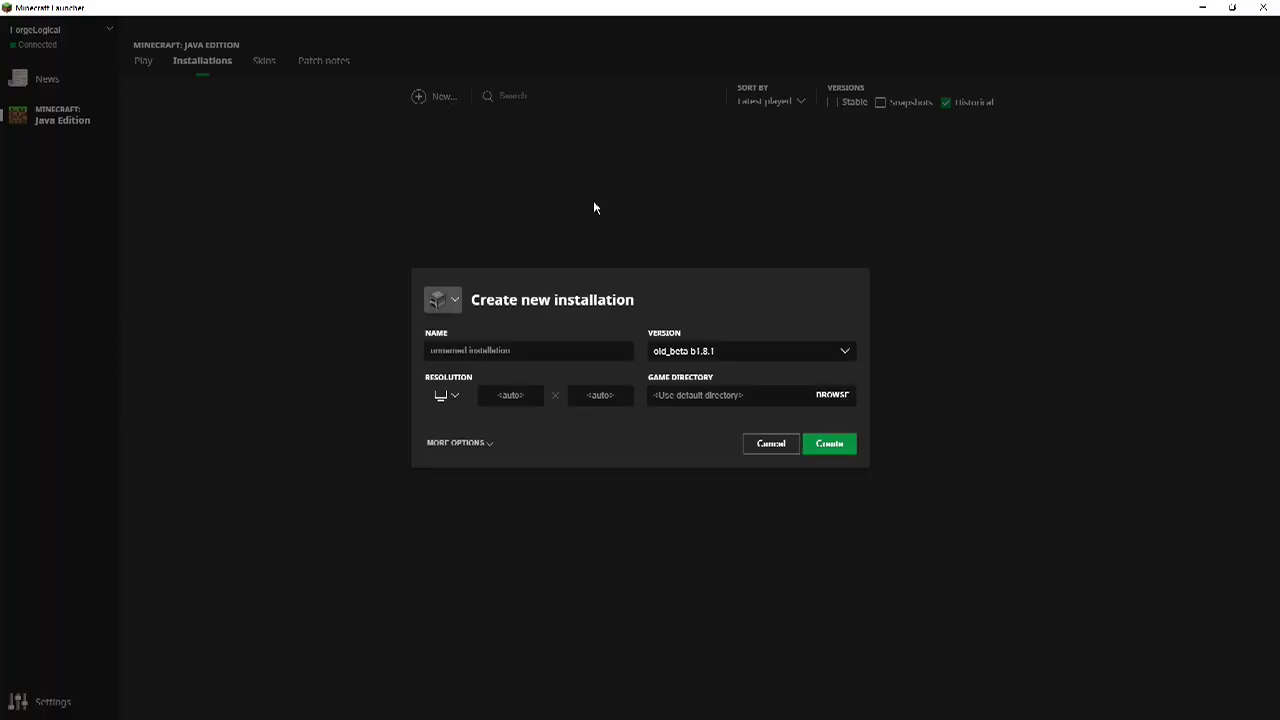
click(688, 358)
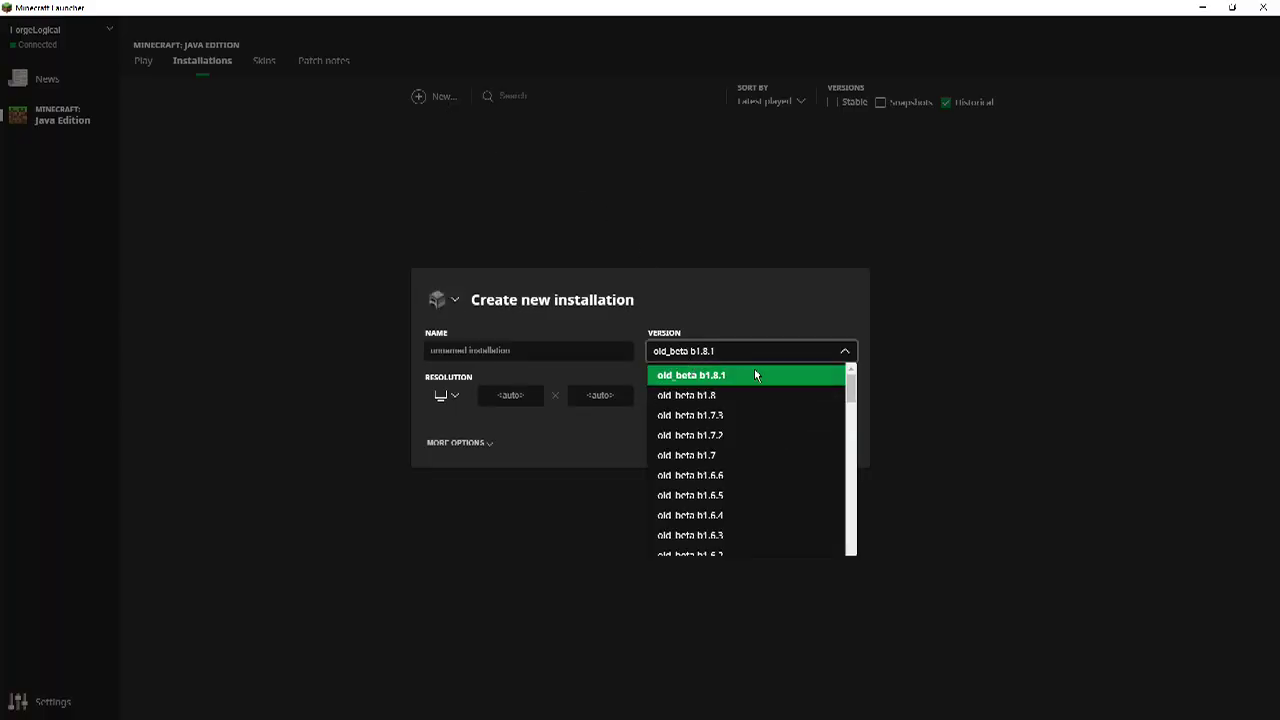
scroll(760, 435, down, 5)
scroll(766, 425, down, 15)
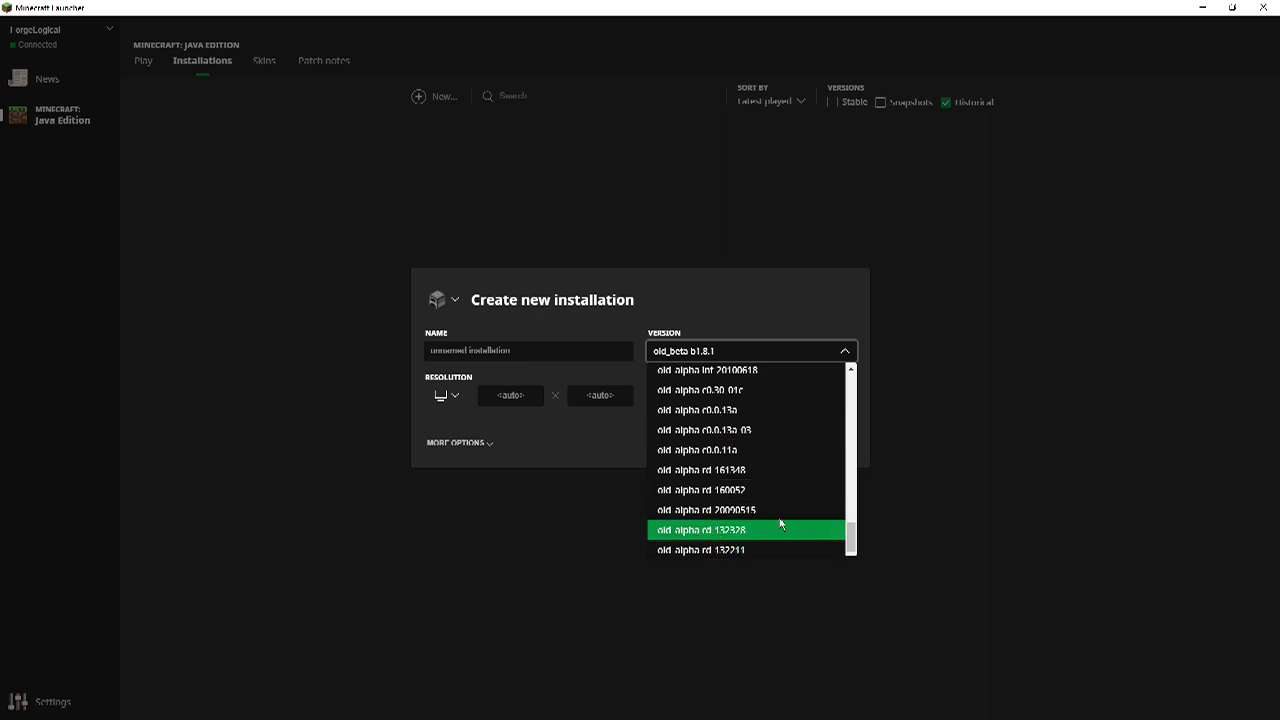
scroll(780, 523, up, 10)
scroll(780, 523, up, 10)
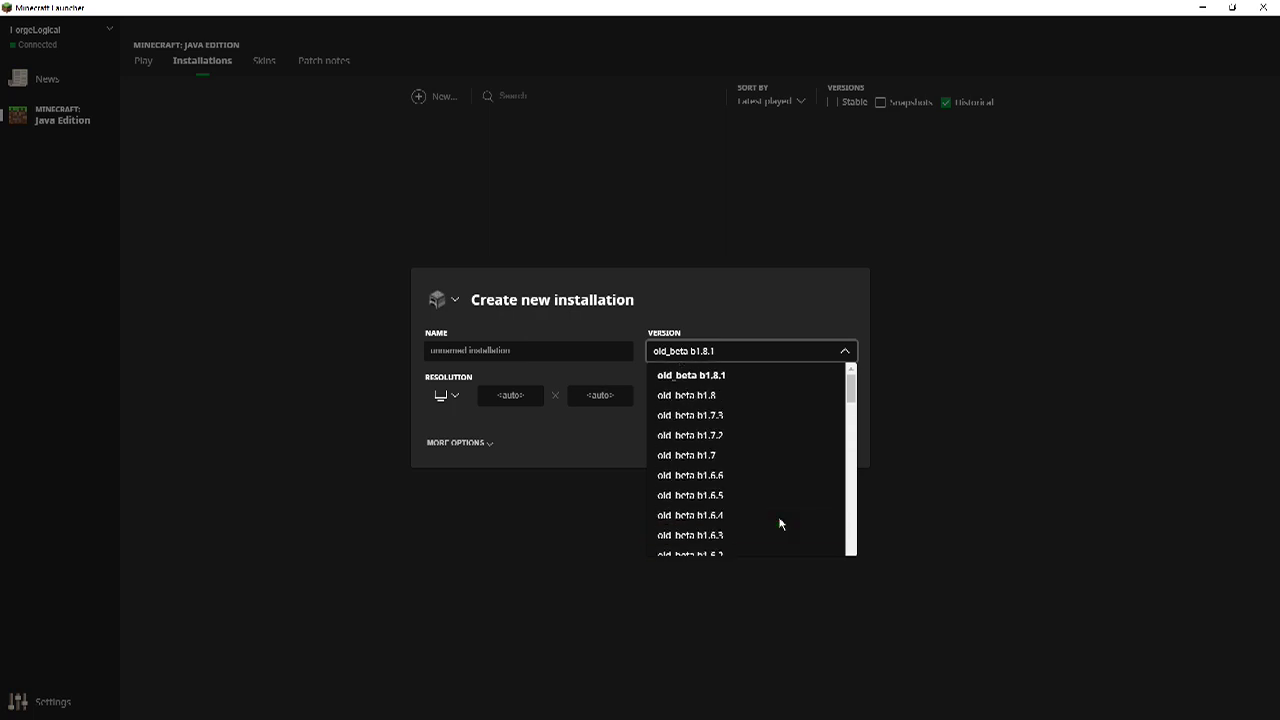
scroll(780, 523, down, 1)
scroll(780, 523, up, 3)
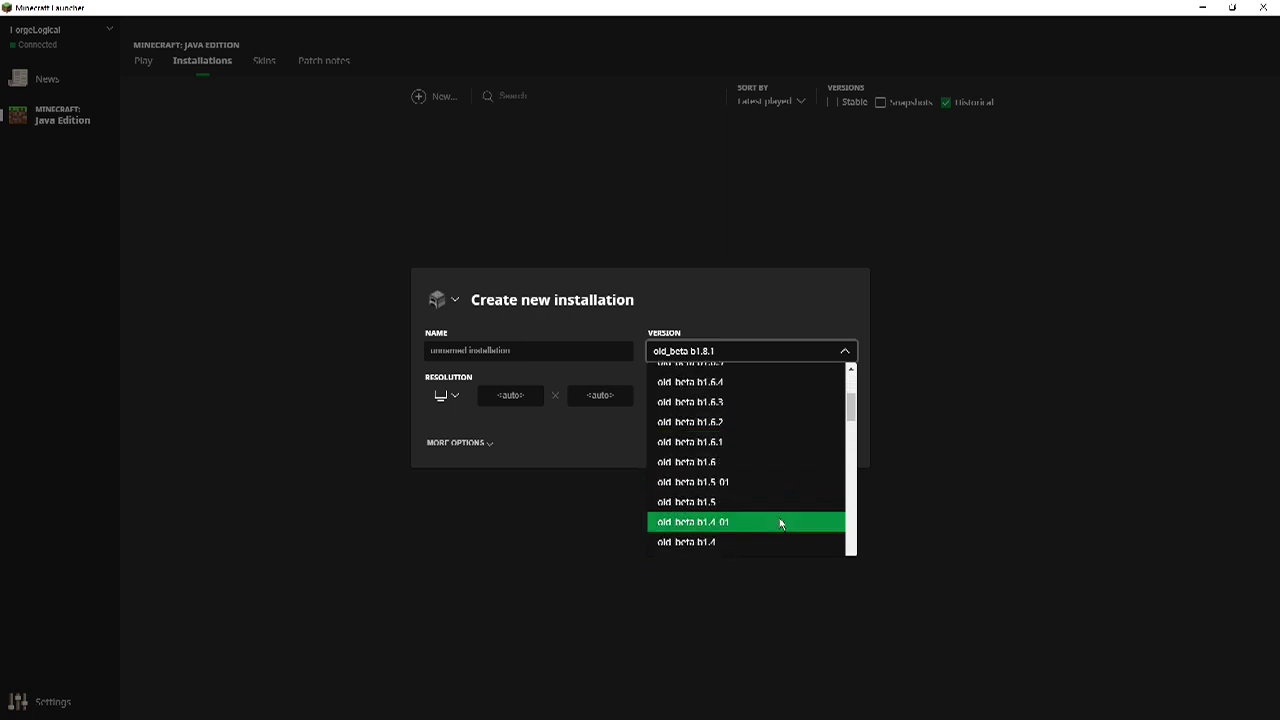
click(825, 289)
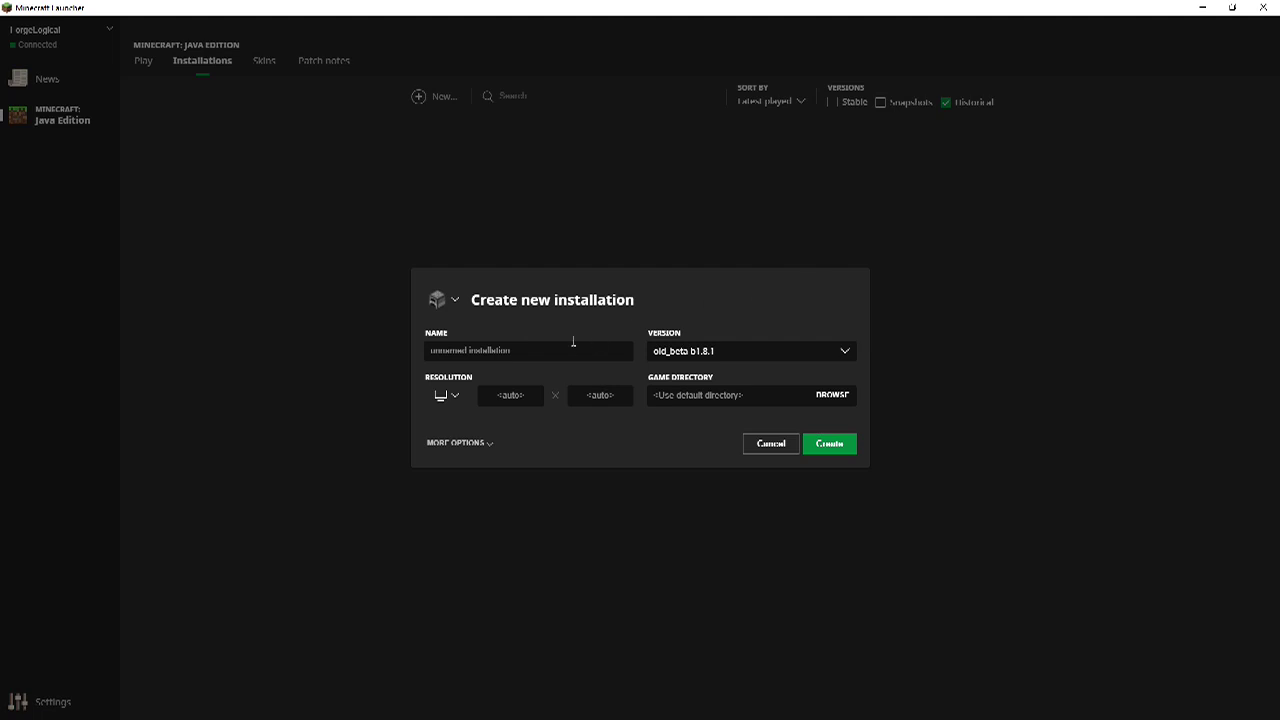
click(500, 351)
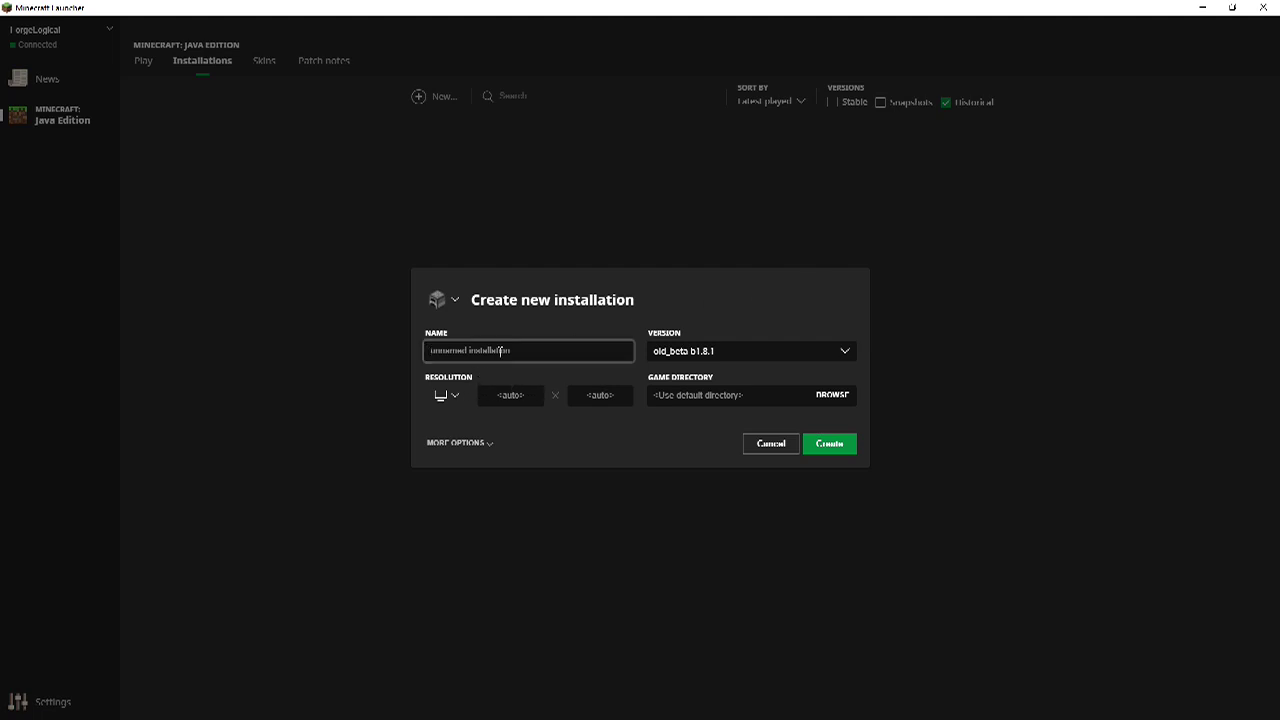
Name the new installation 'test', leaving the resolution preset unchanged.
text(test)
click(450, 397)
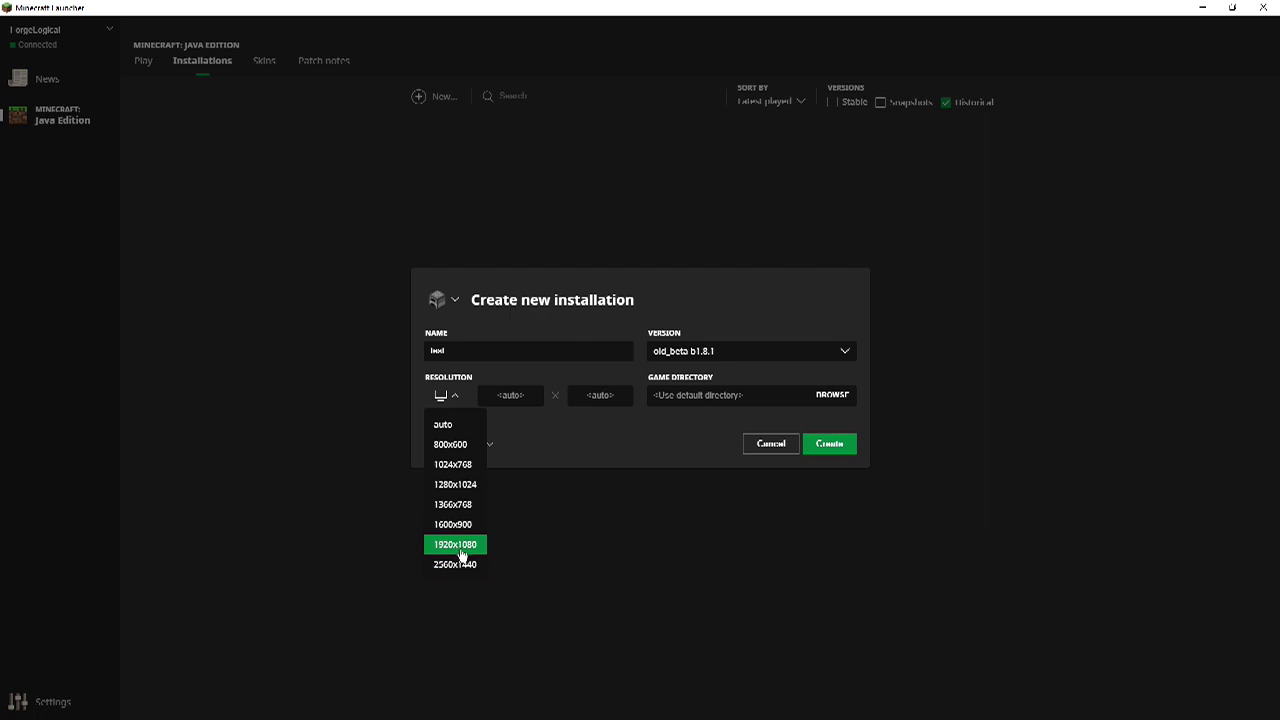
click(656, 435)
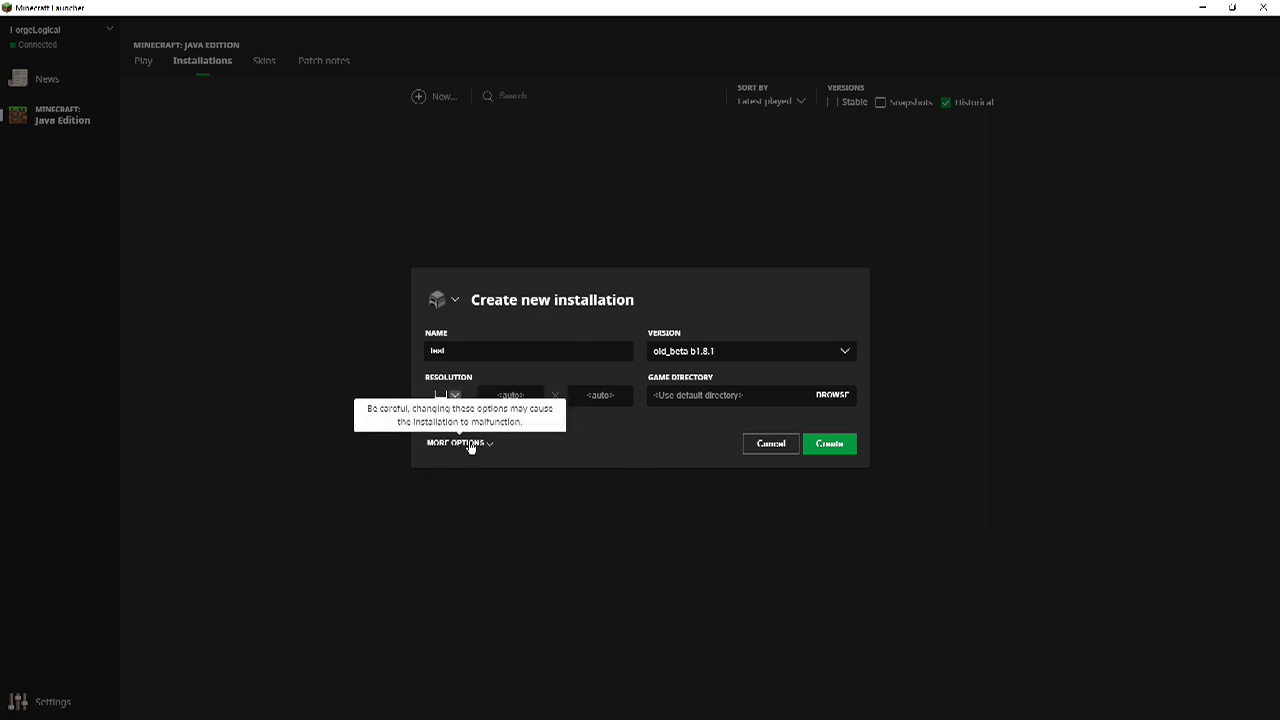
click(484, 446)
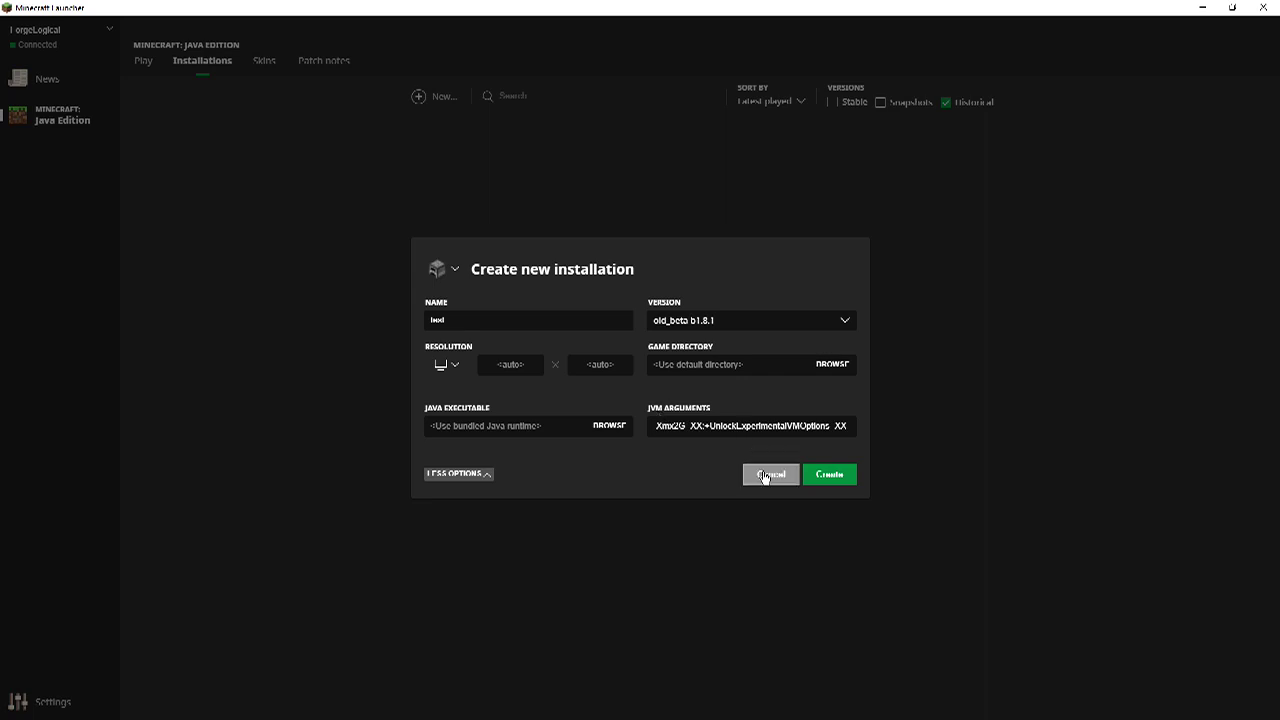
Browse the block icon grid, then discard the new 'test' installation.
click(455, 272)
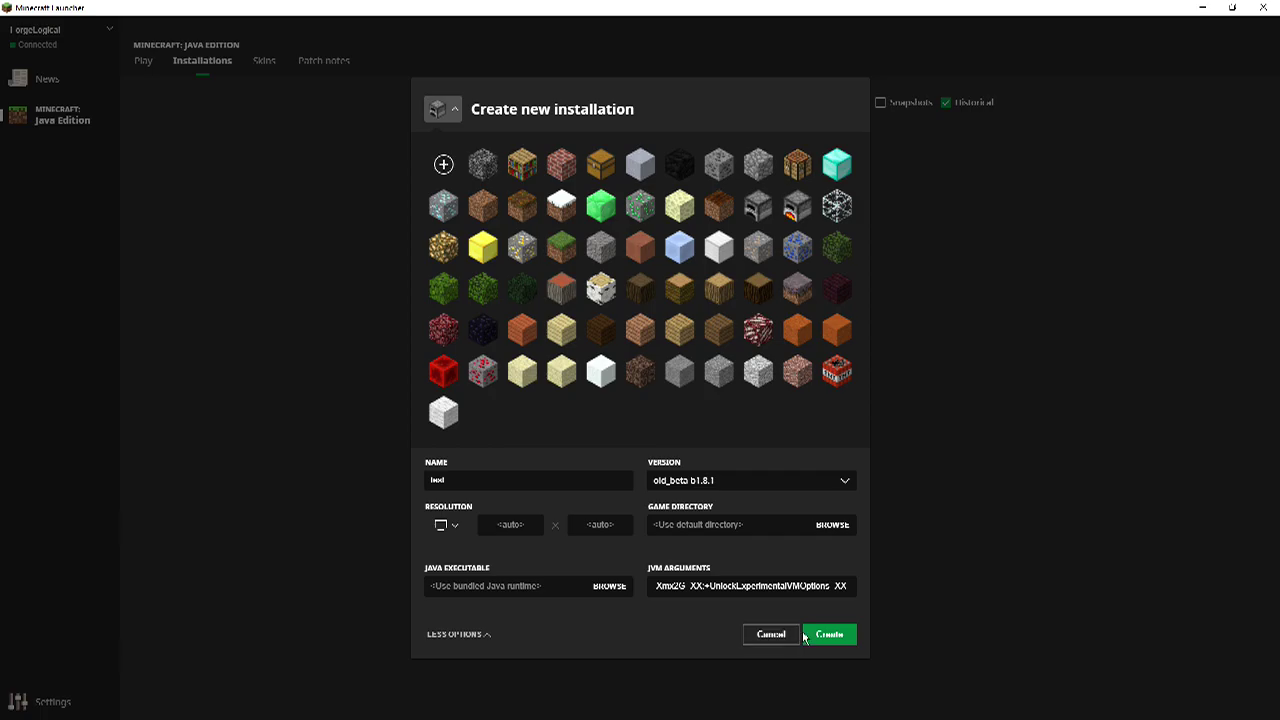
click(770, 634)
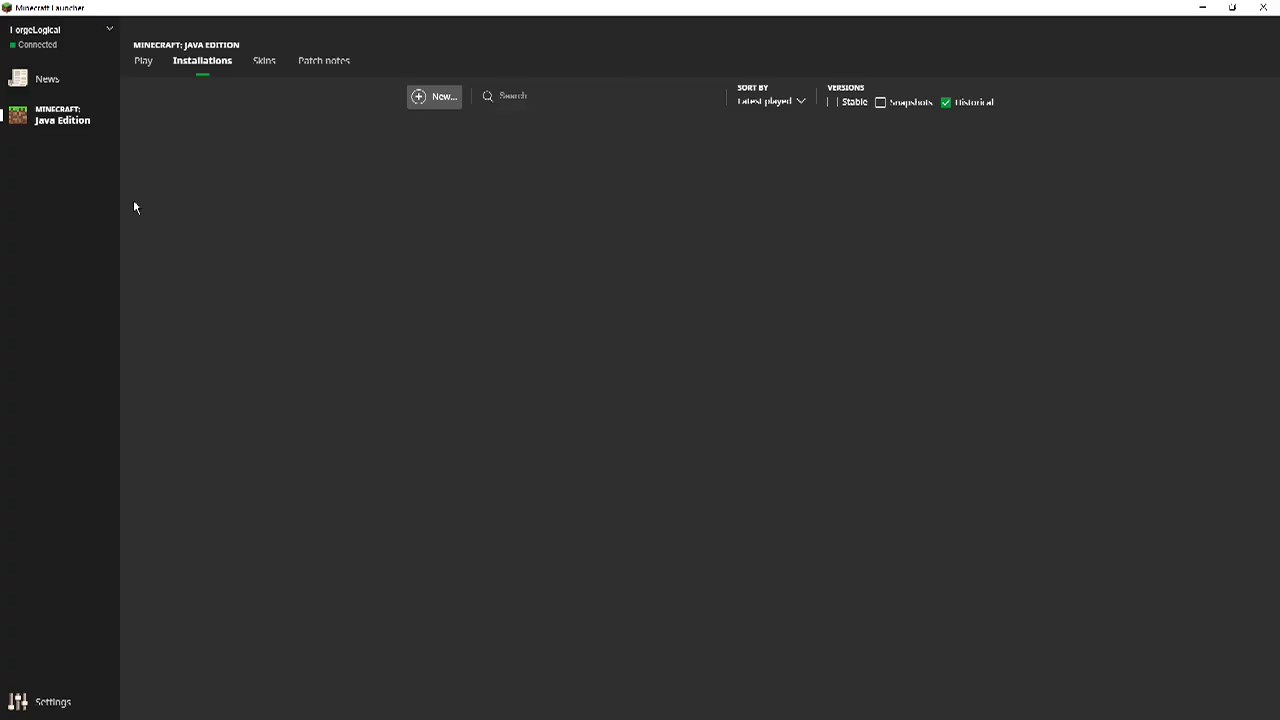
Open the Skins tab, which says skins are coming back soon.
click(270, 75)
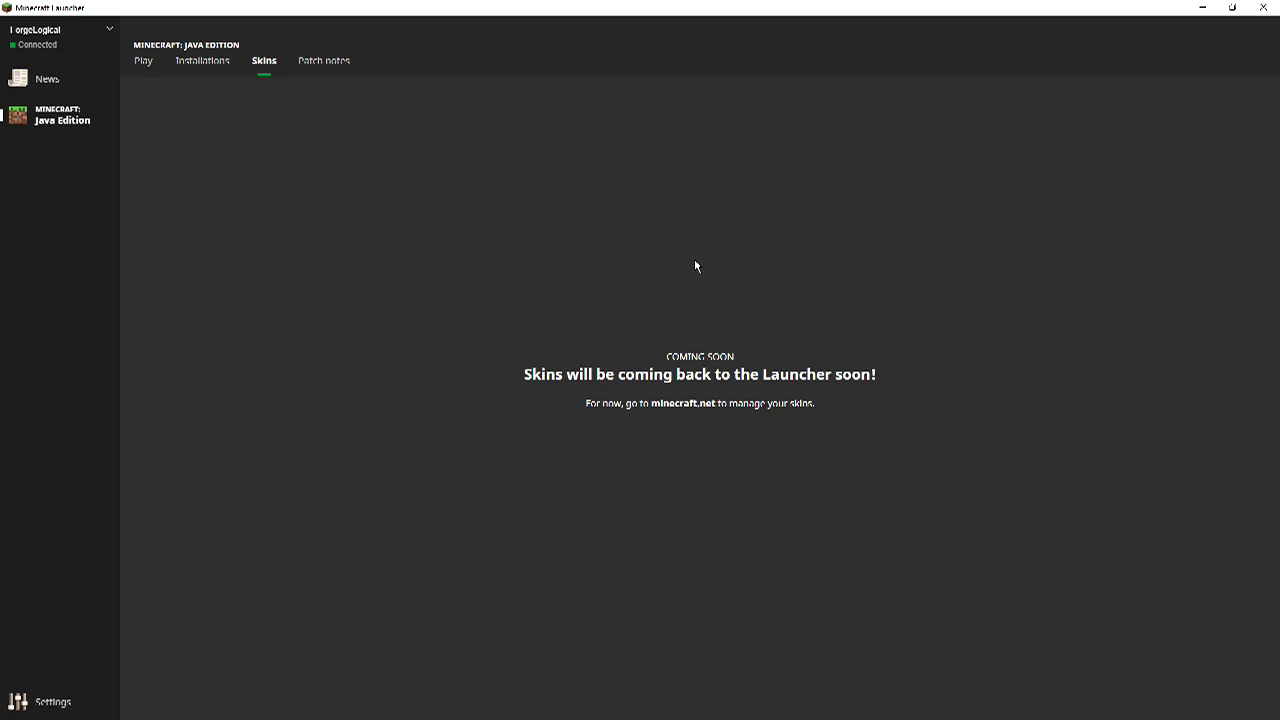
Scroll through the 1.14.0 patch notes down to the Worldgen section.
click(326, 77)
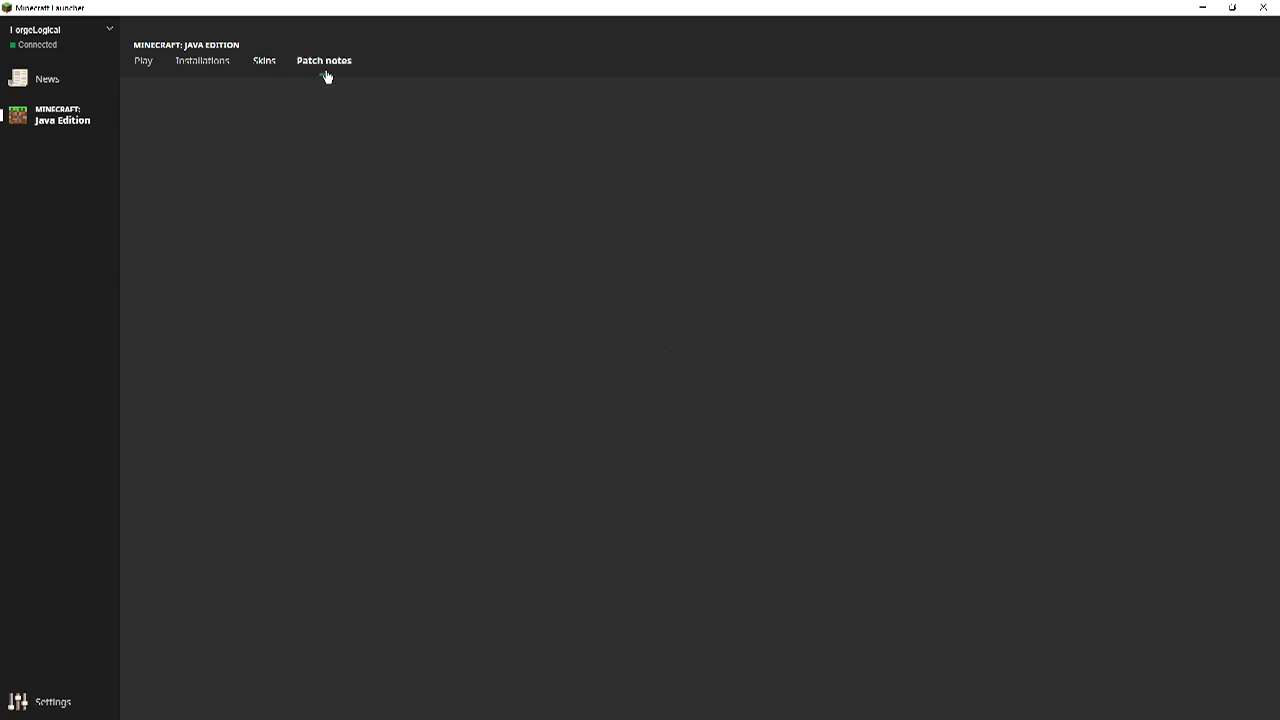
scroll(514, 409, down, 2)
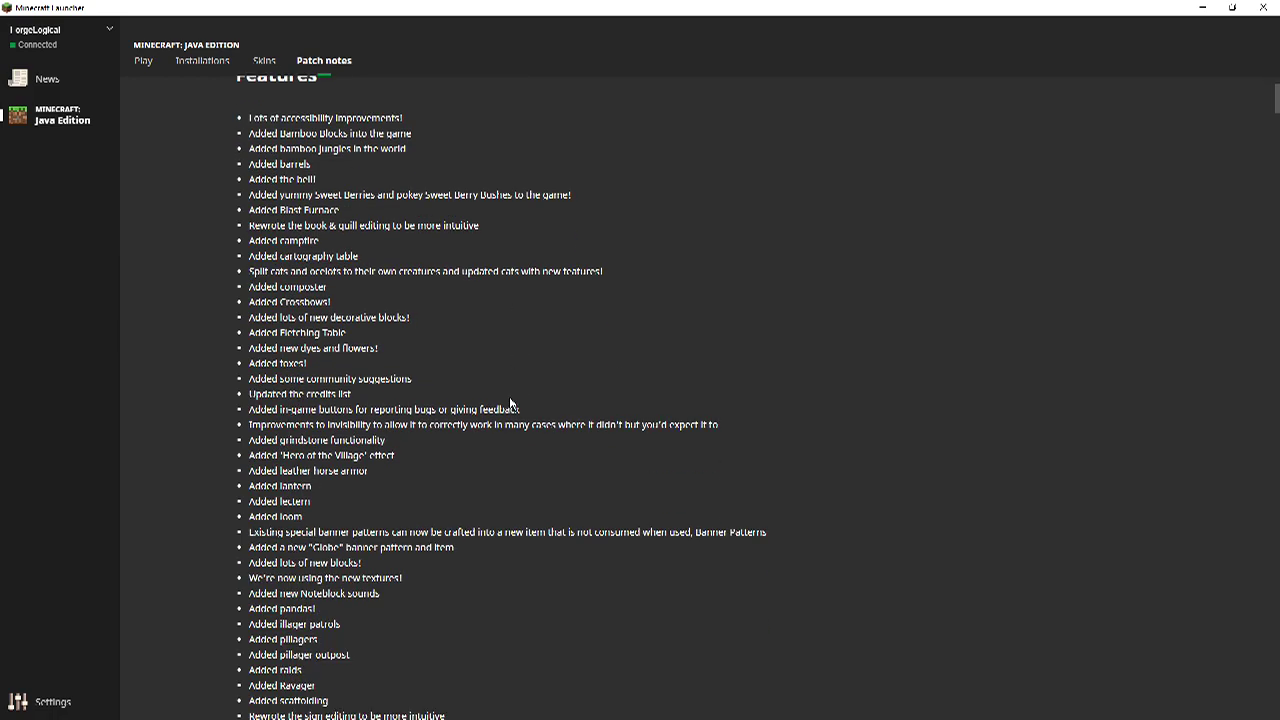
scroll(506, 414, up, 2)
scroll(400, 360, down, 3)
scroll(370, 373, down, 10)
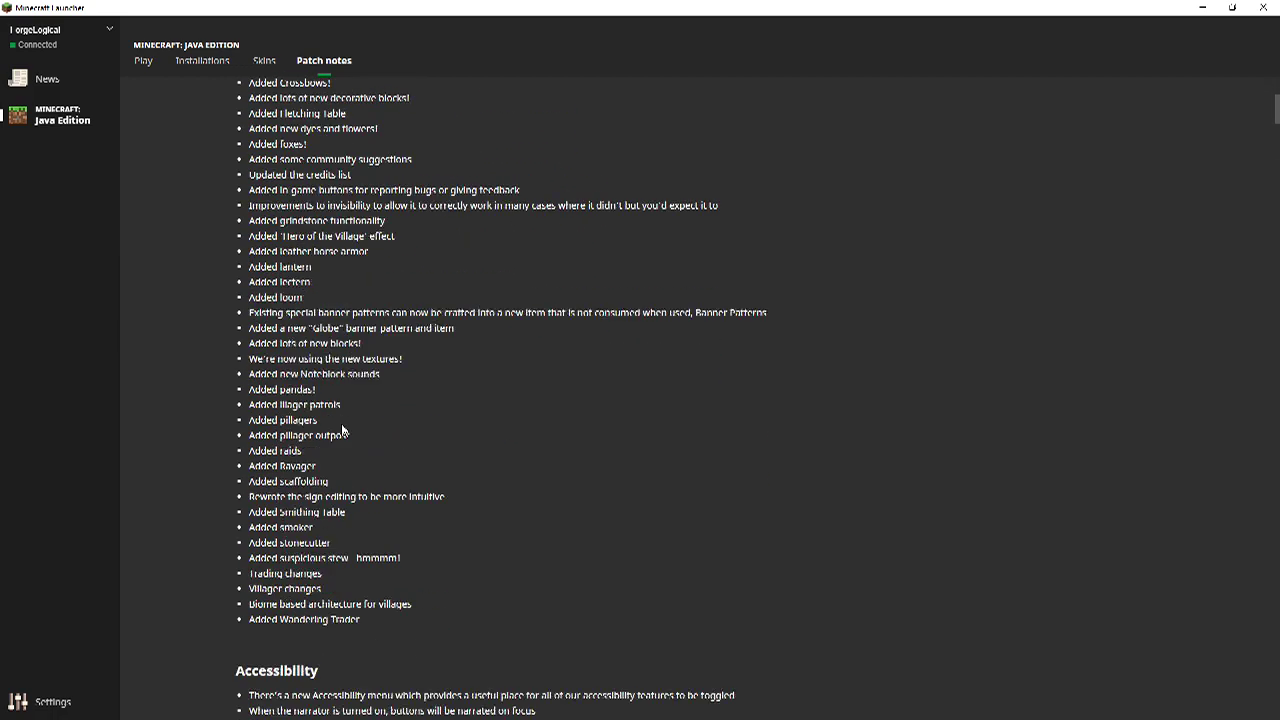
scroll(618, 397, down, 4)
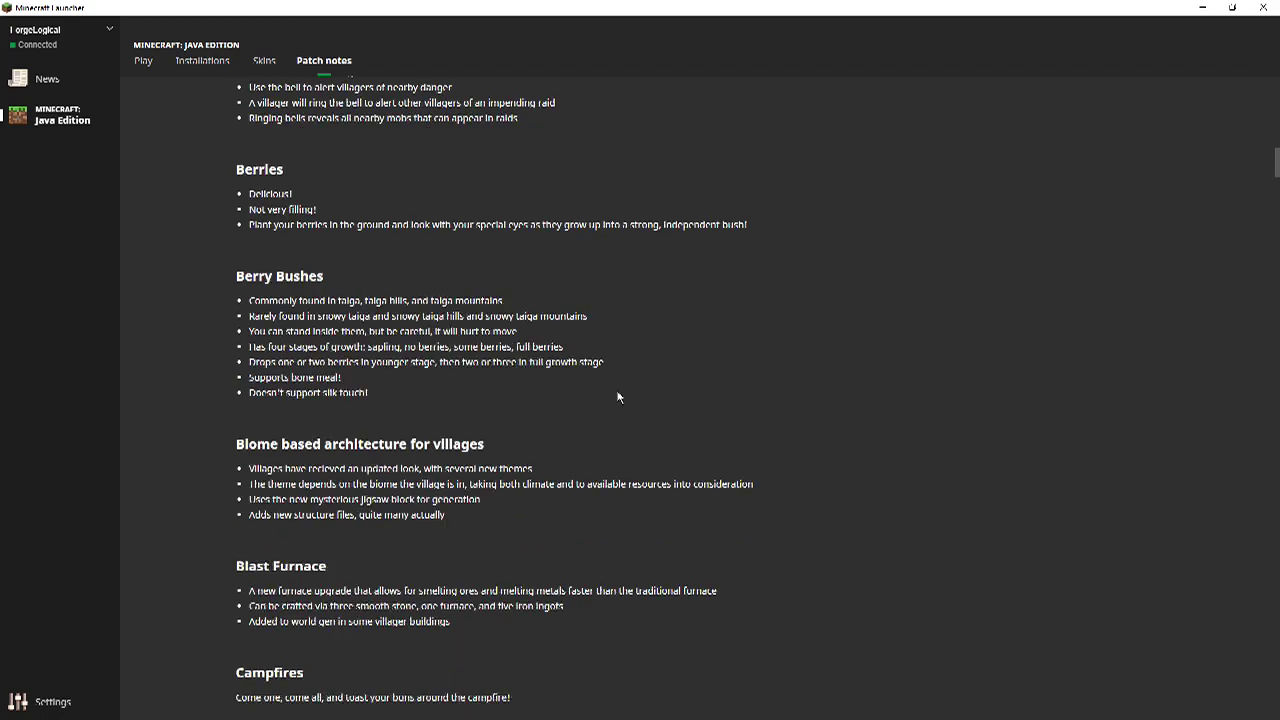
scroll(618, 397, down, 13)
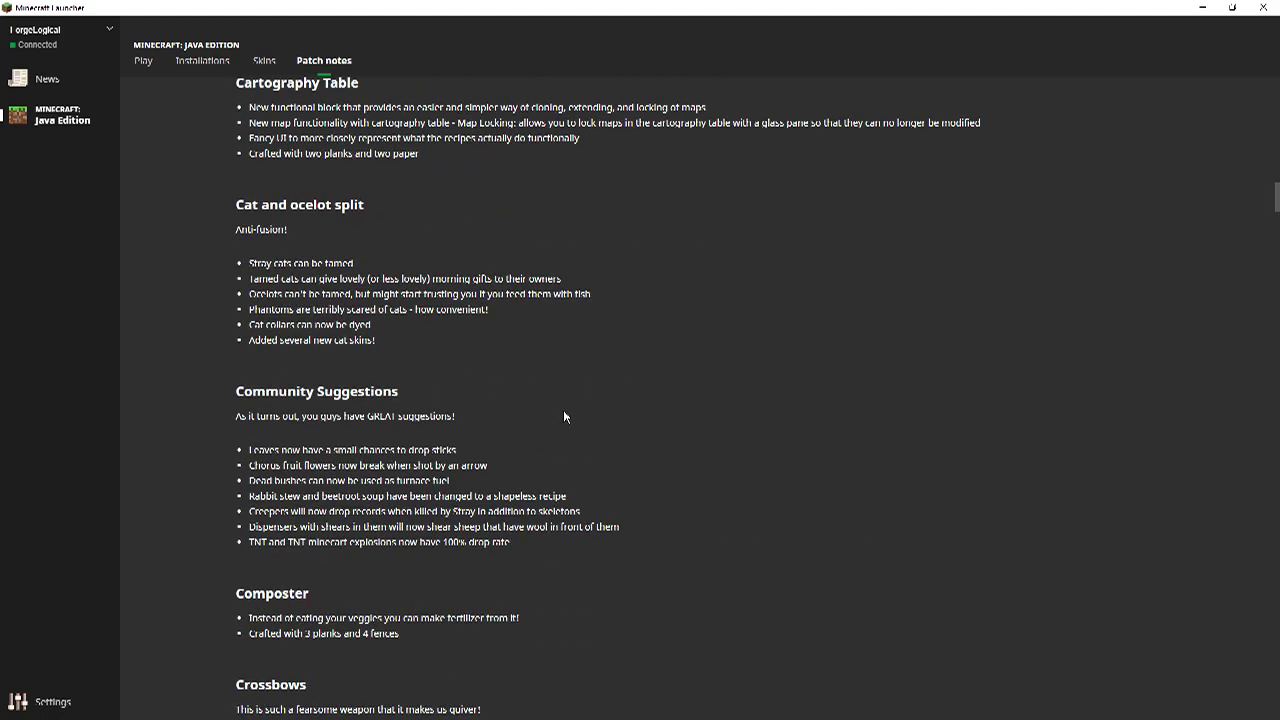
scroll(554, 425, down, 15)
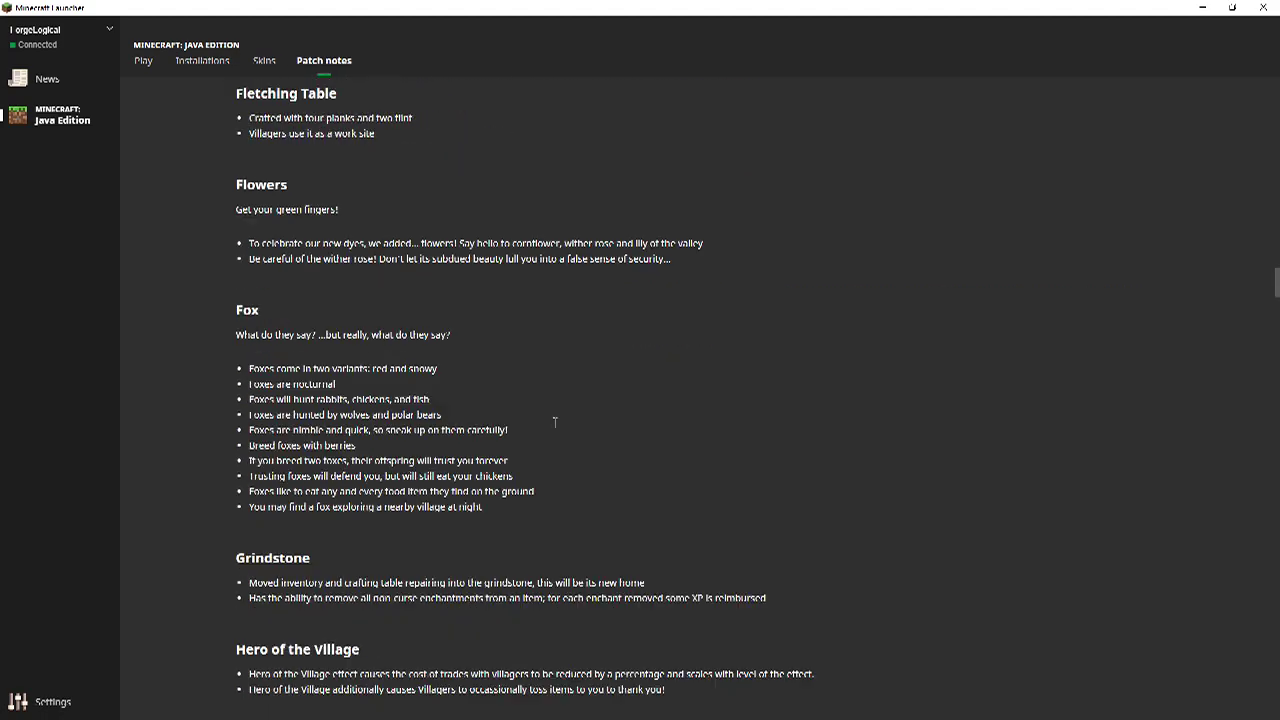
scroll(554, 428, down, 16)
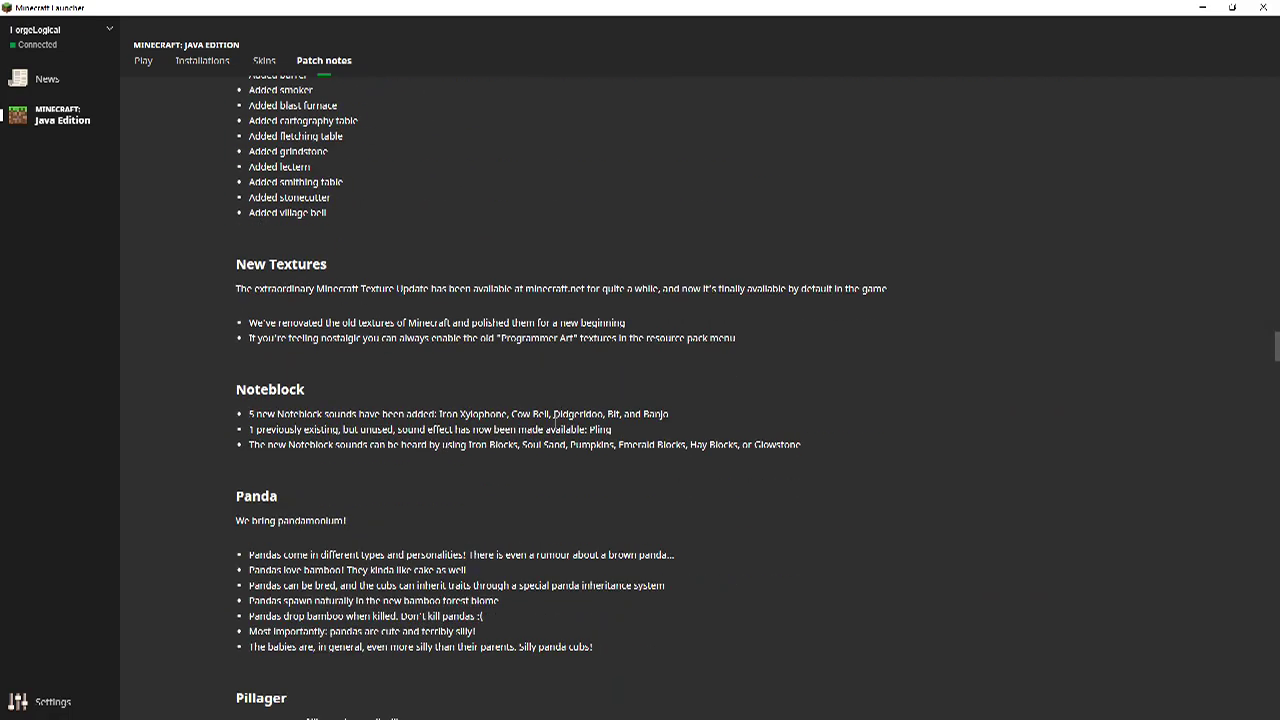
scroll(554, 428, down, 15)
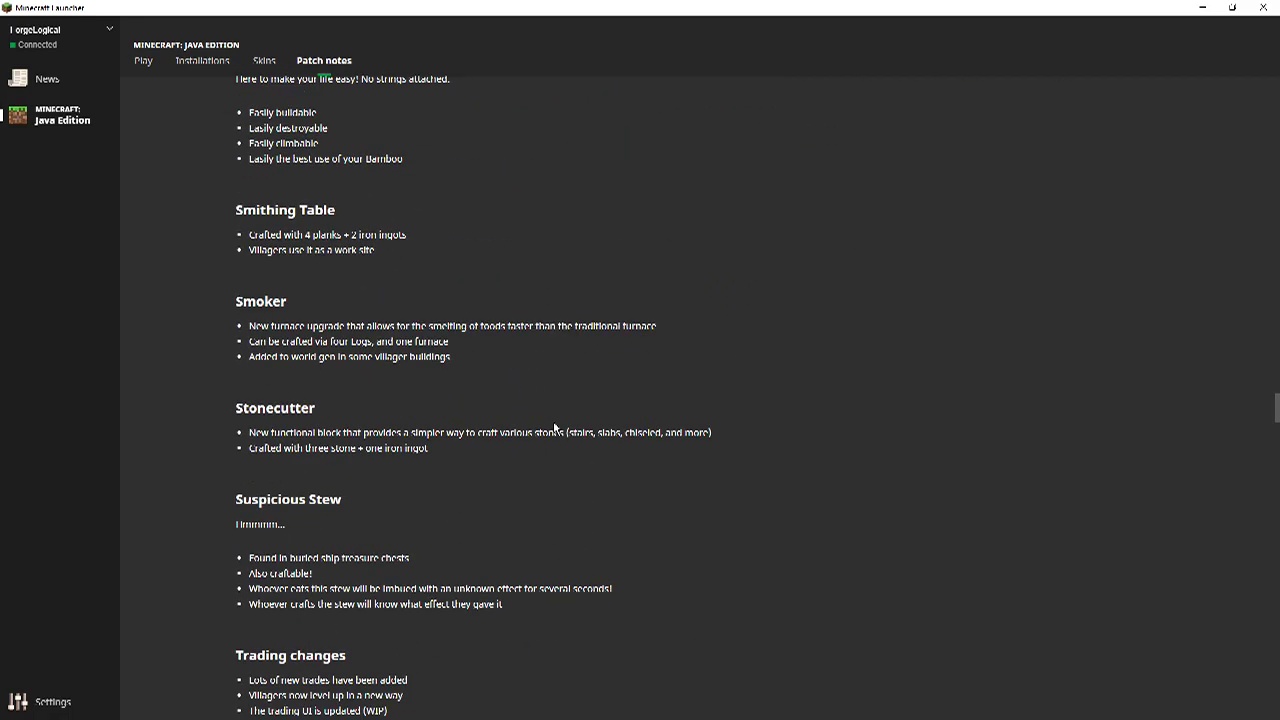
scroll(554, 428, down, 15)
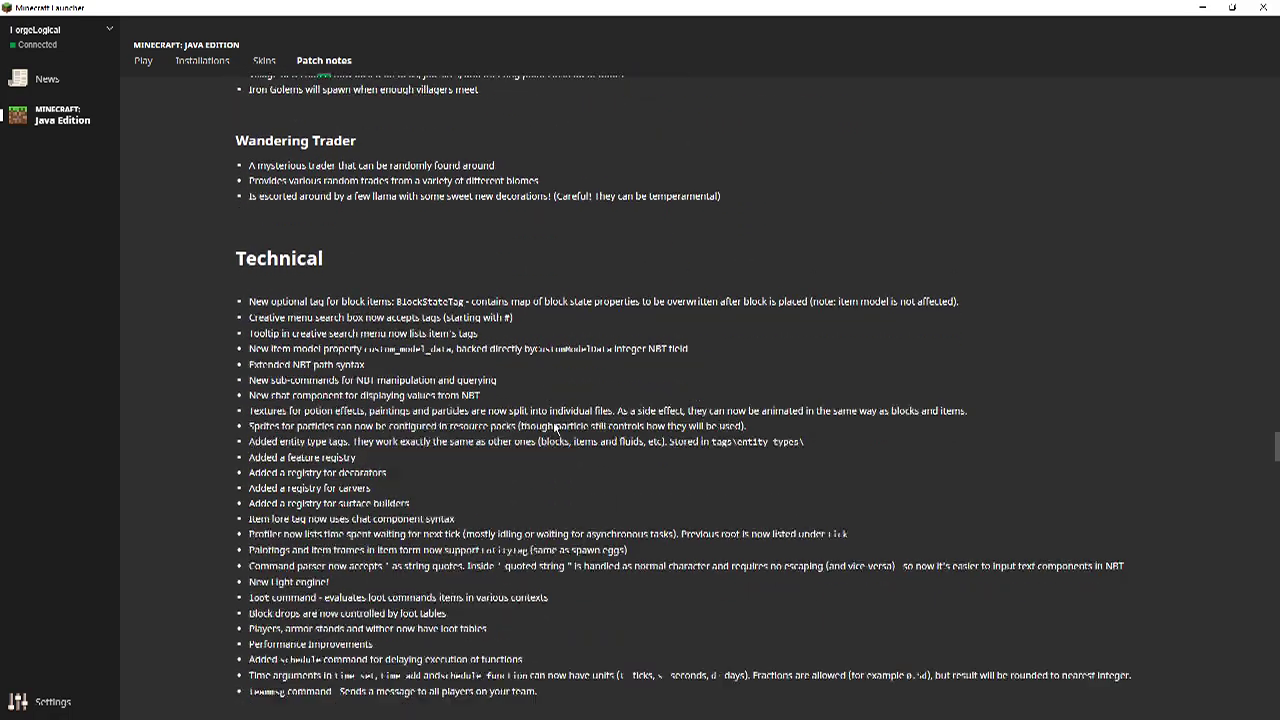
scroll(554, 428, down, 15)
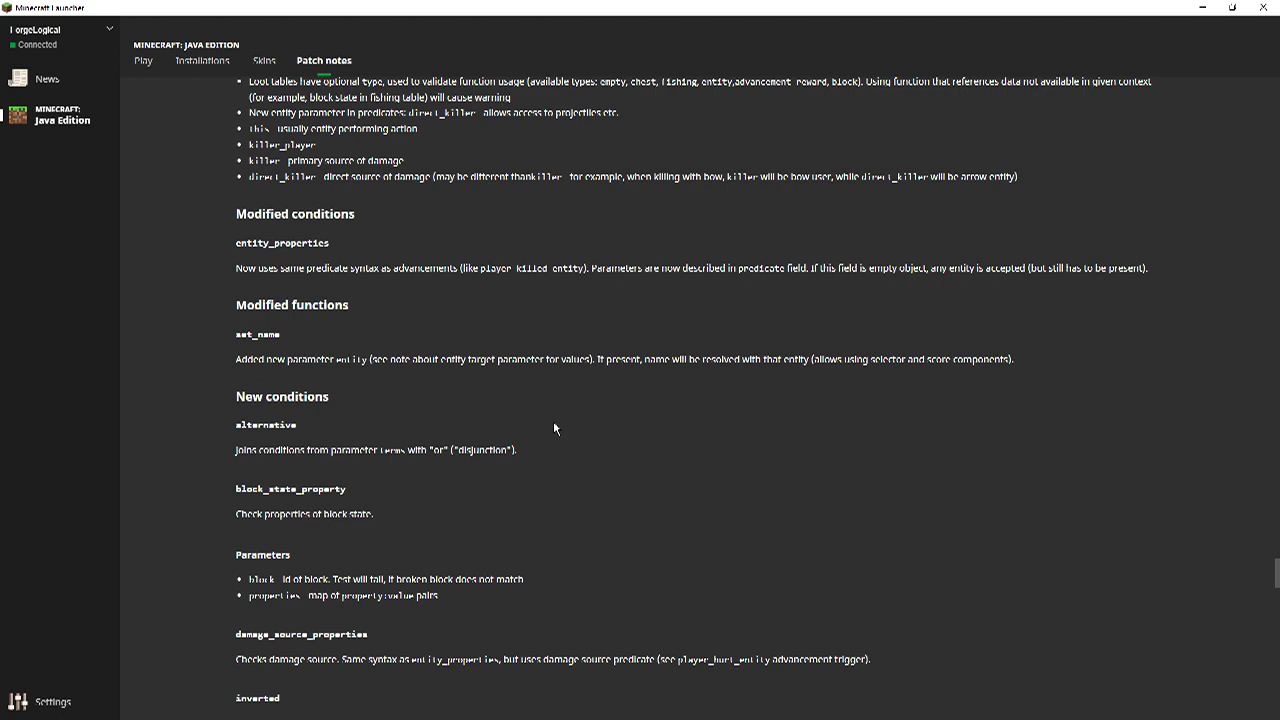
scroll(554, 428, down, 12)
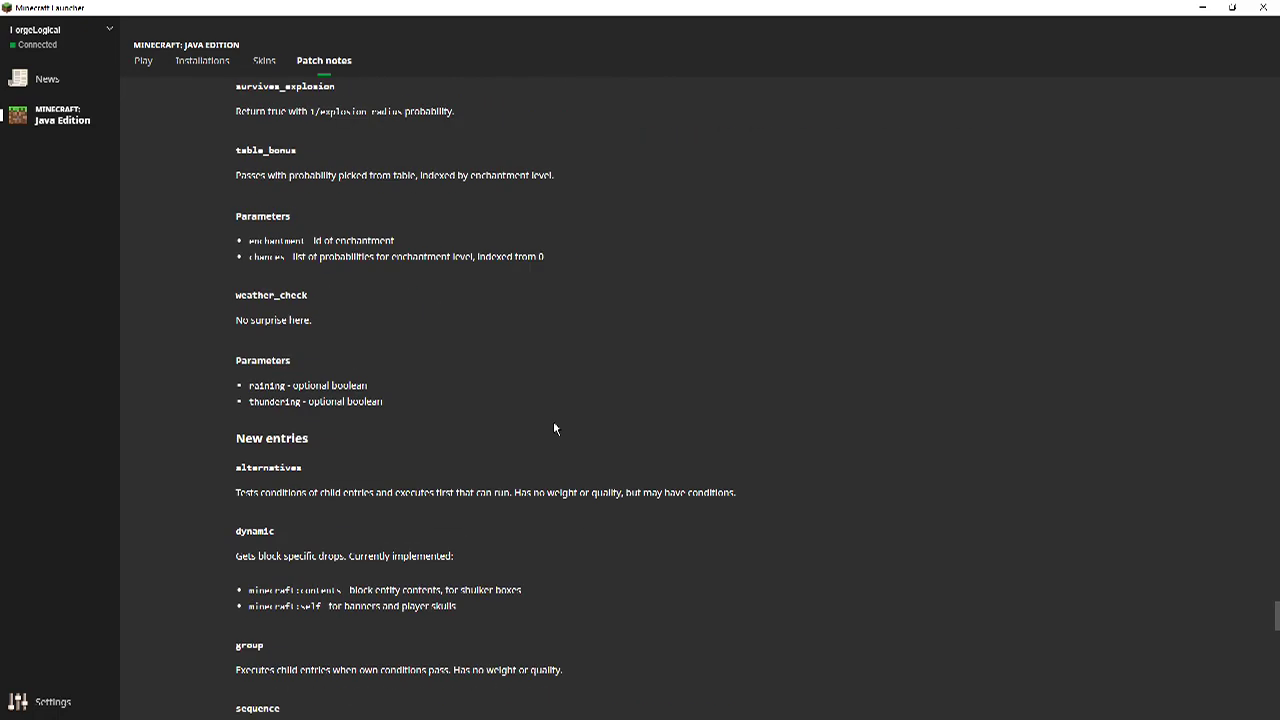
scroll(554, 428, down, 14)
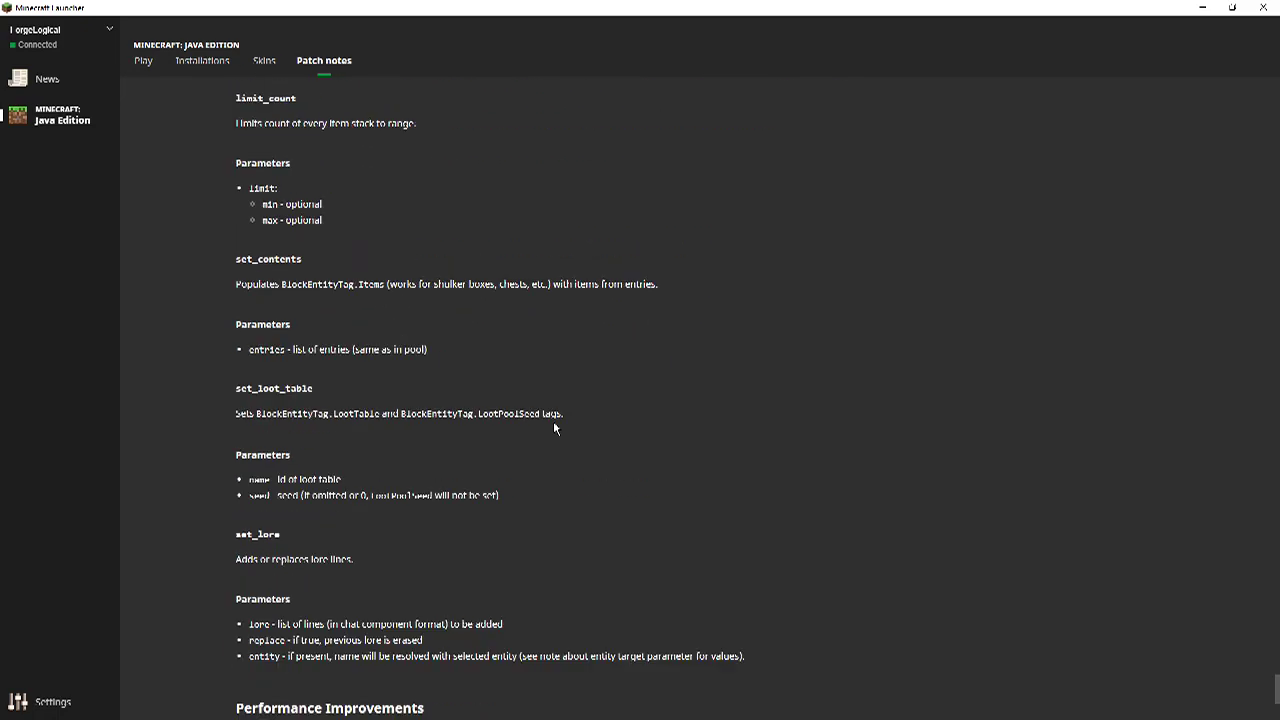
scroll(554, 428, down, 2)
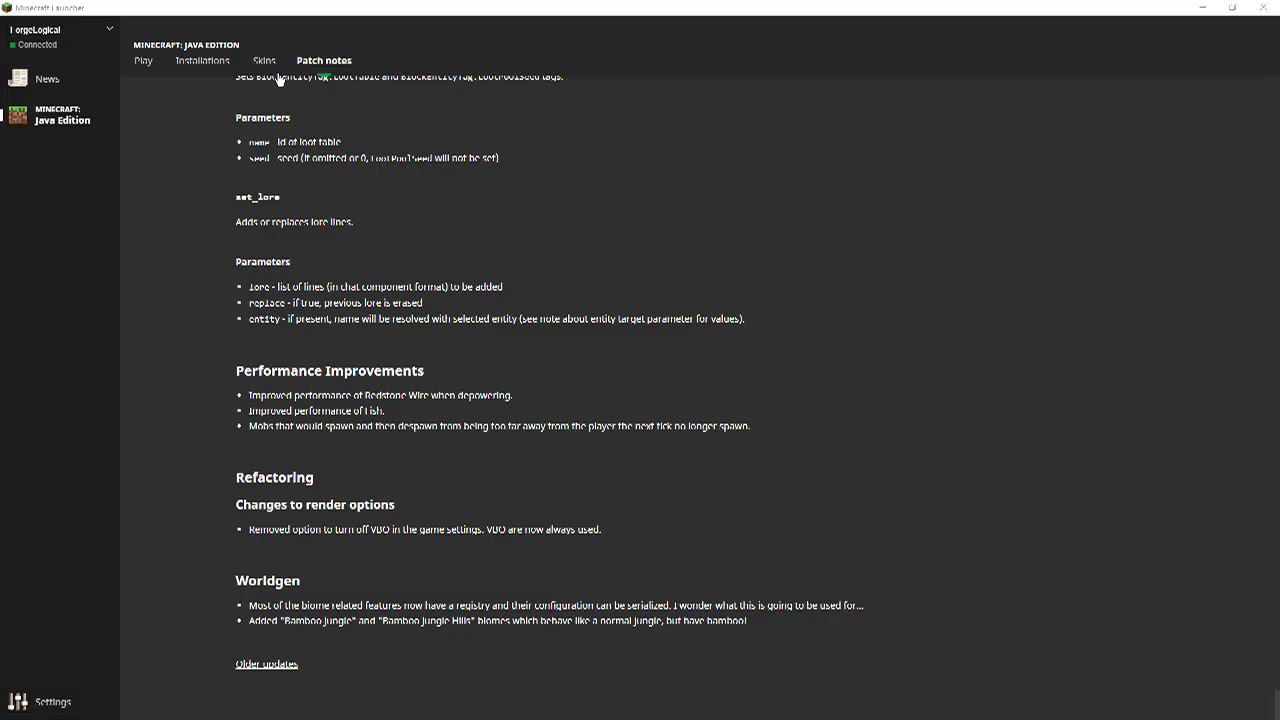
Return from the bug tracker browser to the launcher's Skins tab.
click(277, 73)
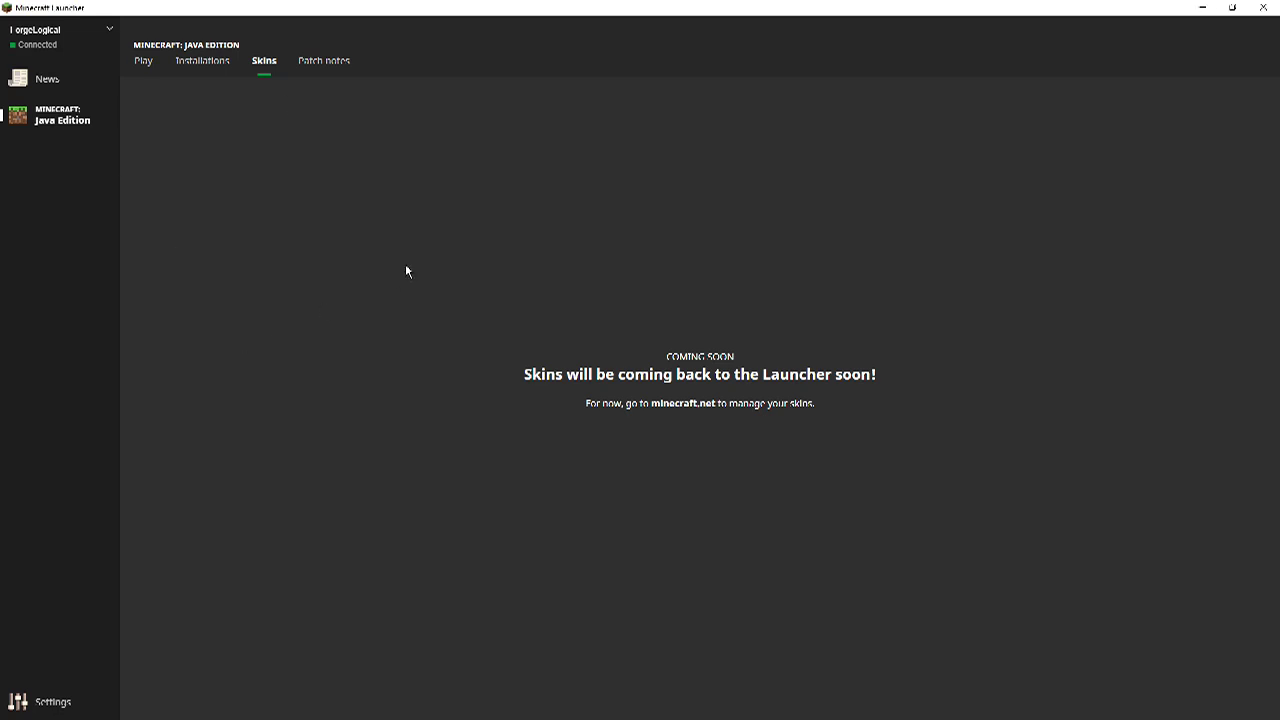
Scroll through the 1.14.0 Village & Pillage patch notes to the technical sections.
click(330, 75)
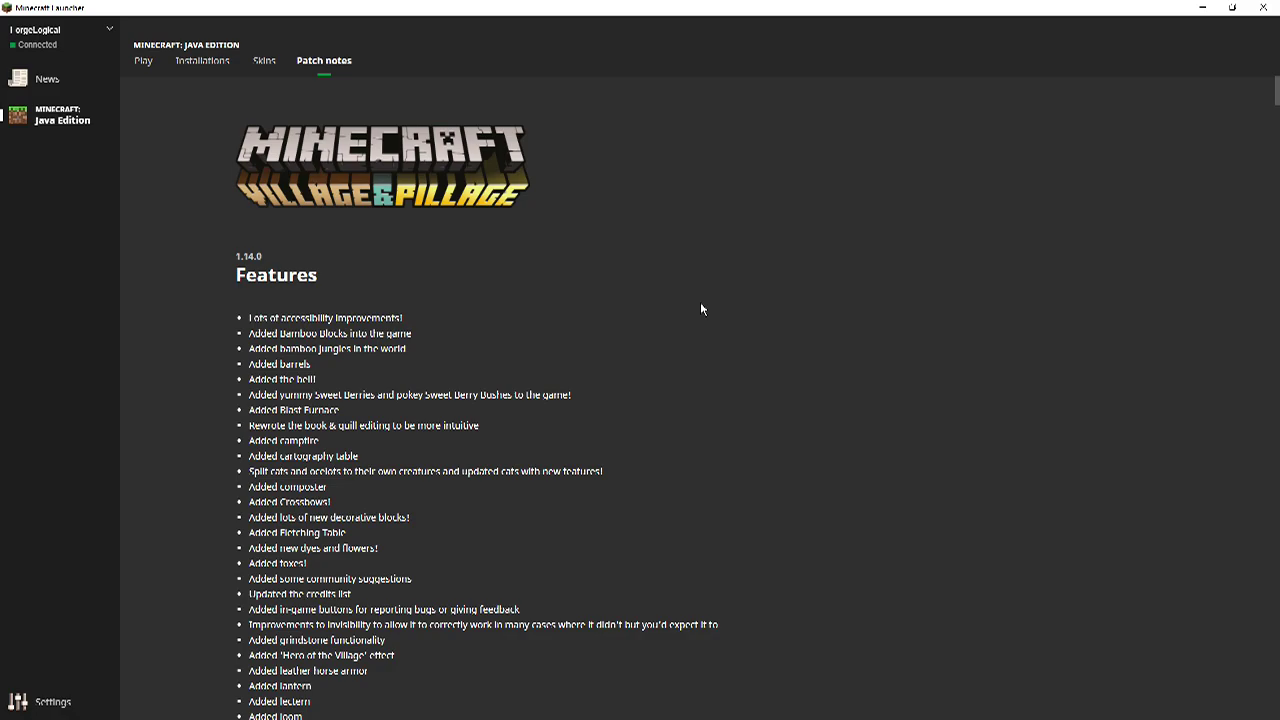
scroll(701, 310, down, 15)
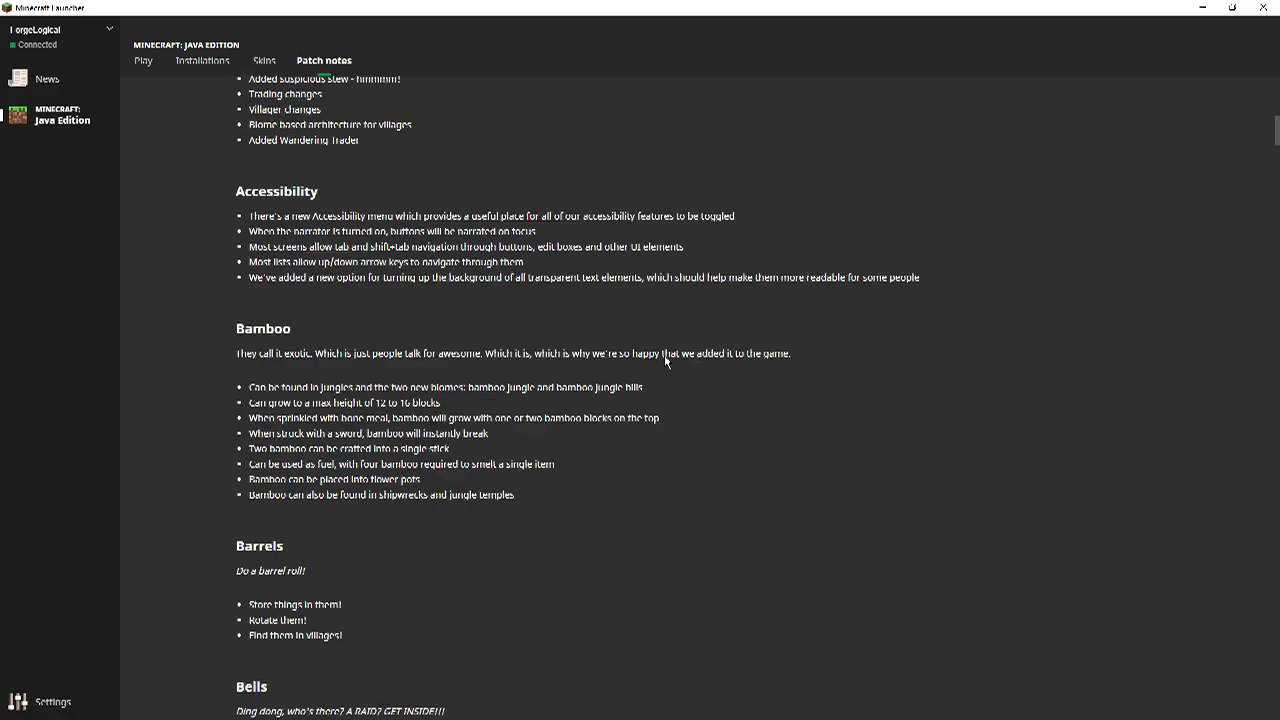
scroll(665, 362, down, 20)
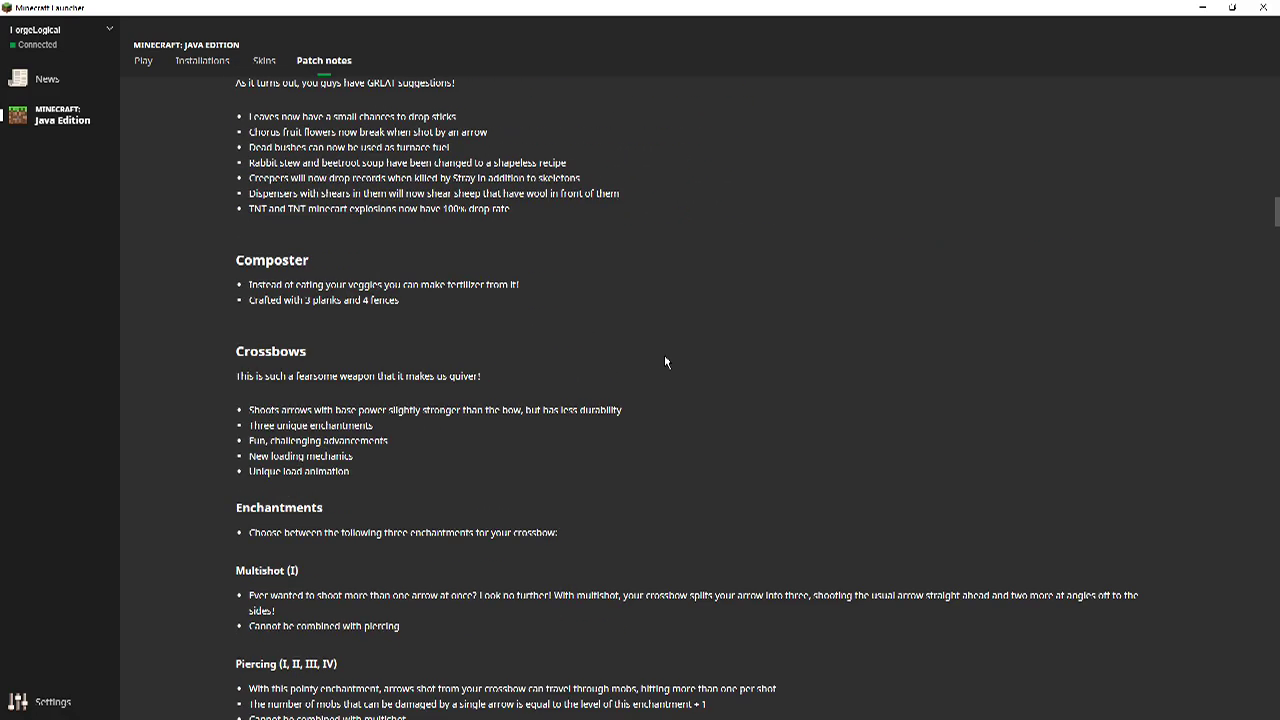
scroll(665, 362, down, 20)
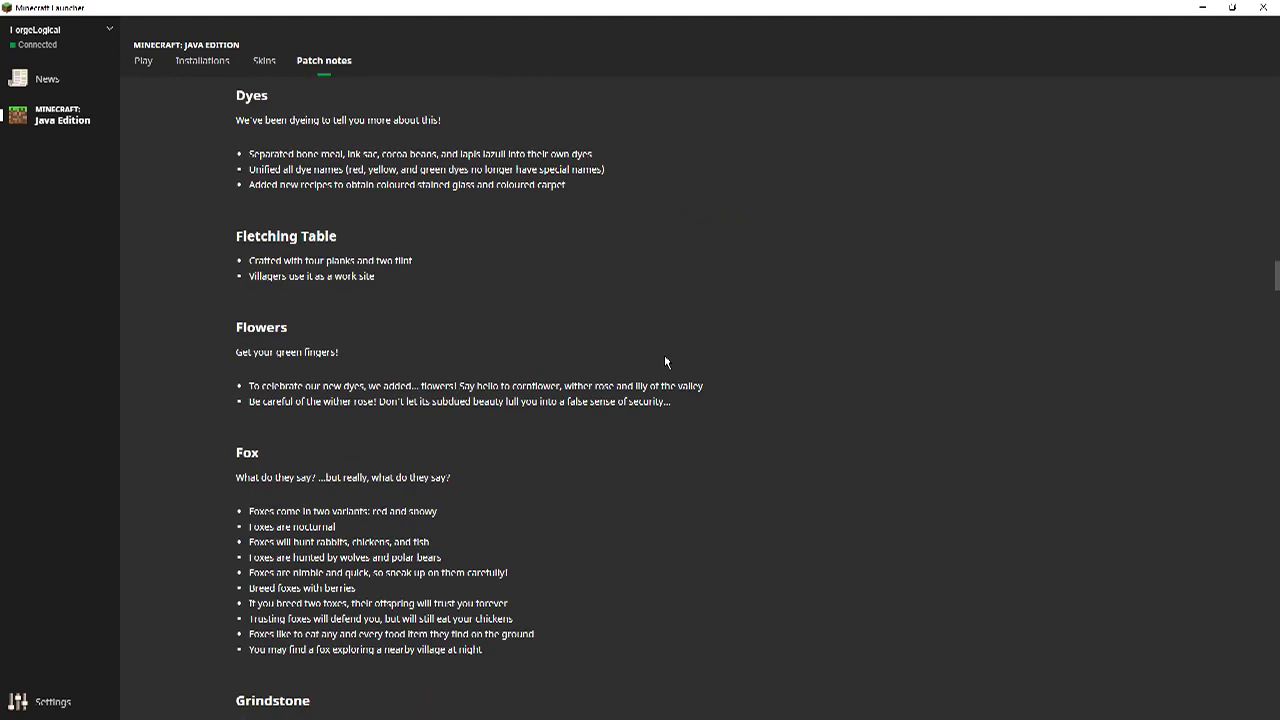
scroll(665, 362, down, 20)
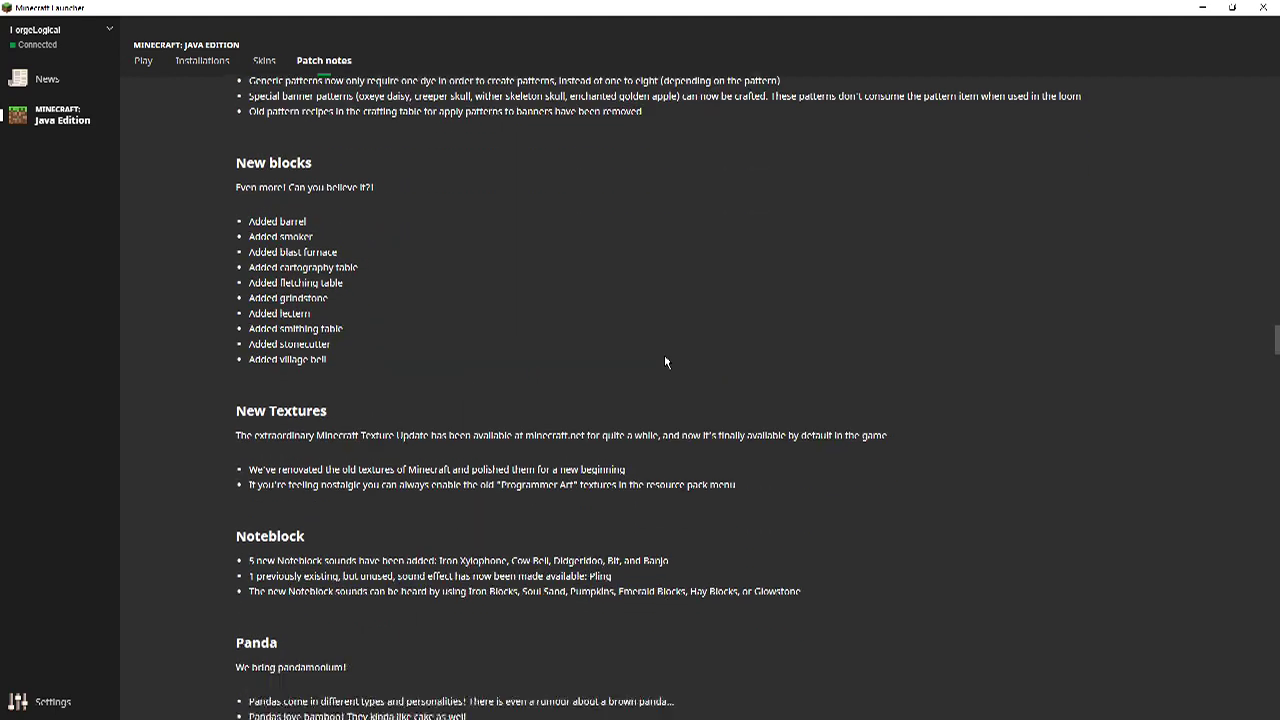
scroll(665, 362, down, 20)
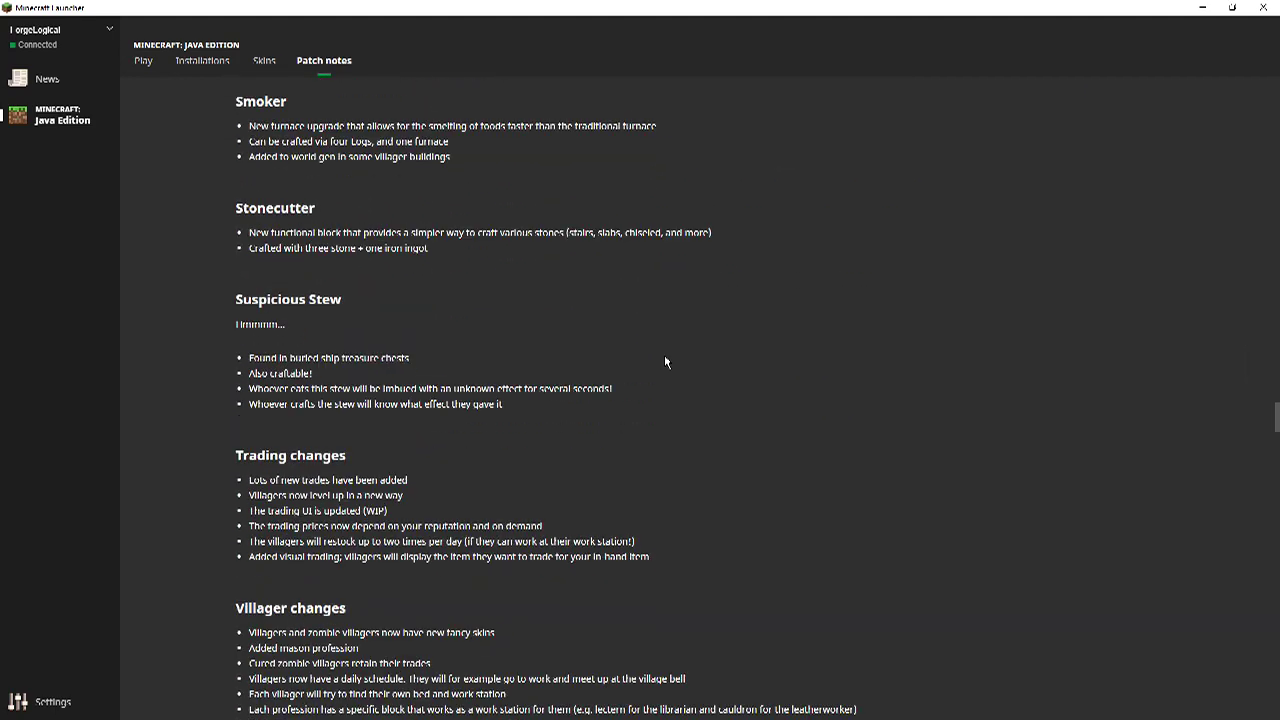
scroll(665, 362, down, 20)
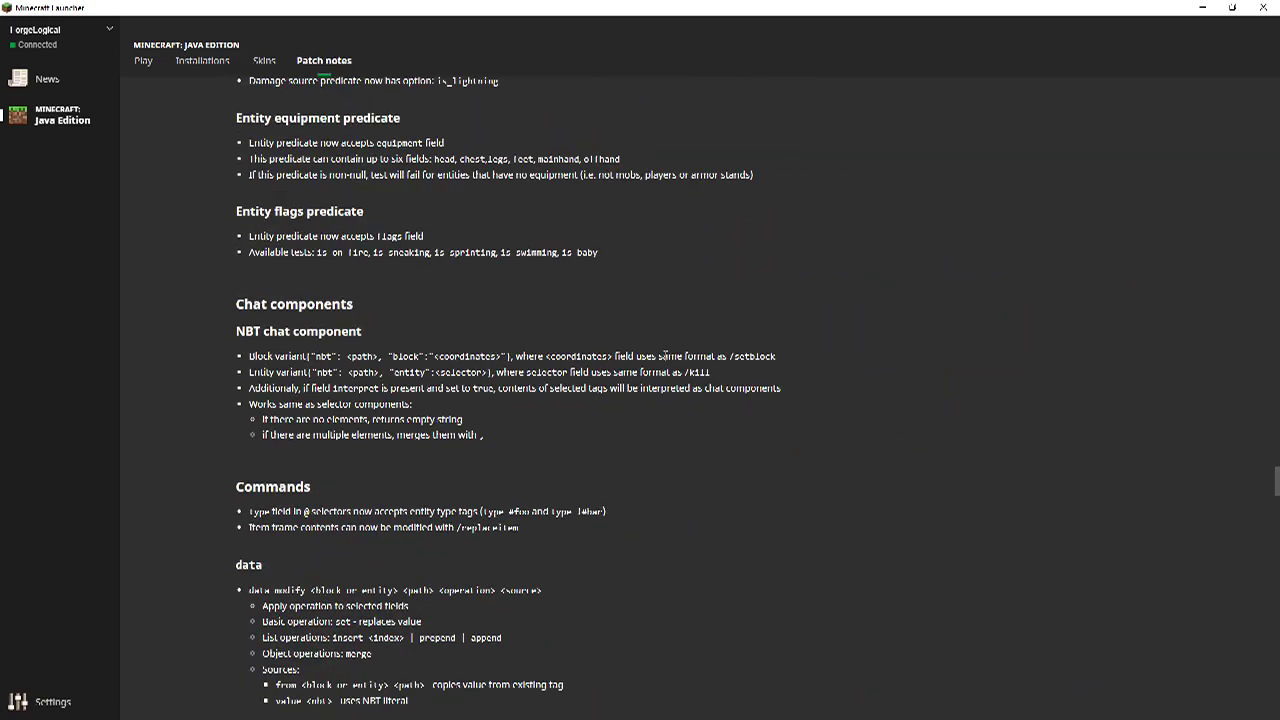
scroll(665, 358, down, 5)
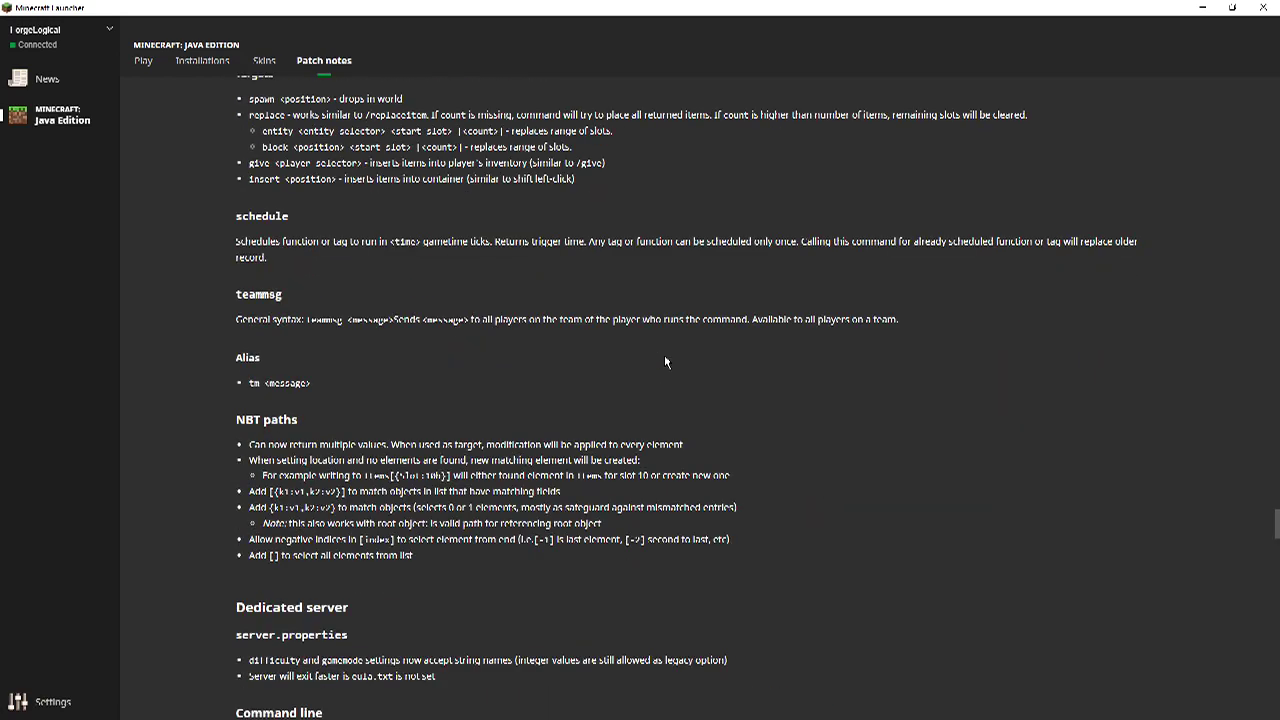
scroll(666, 361, down, 15)
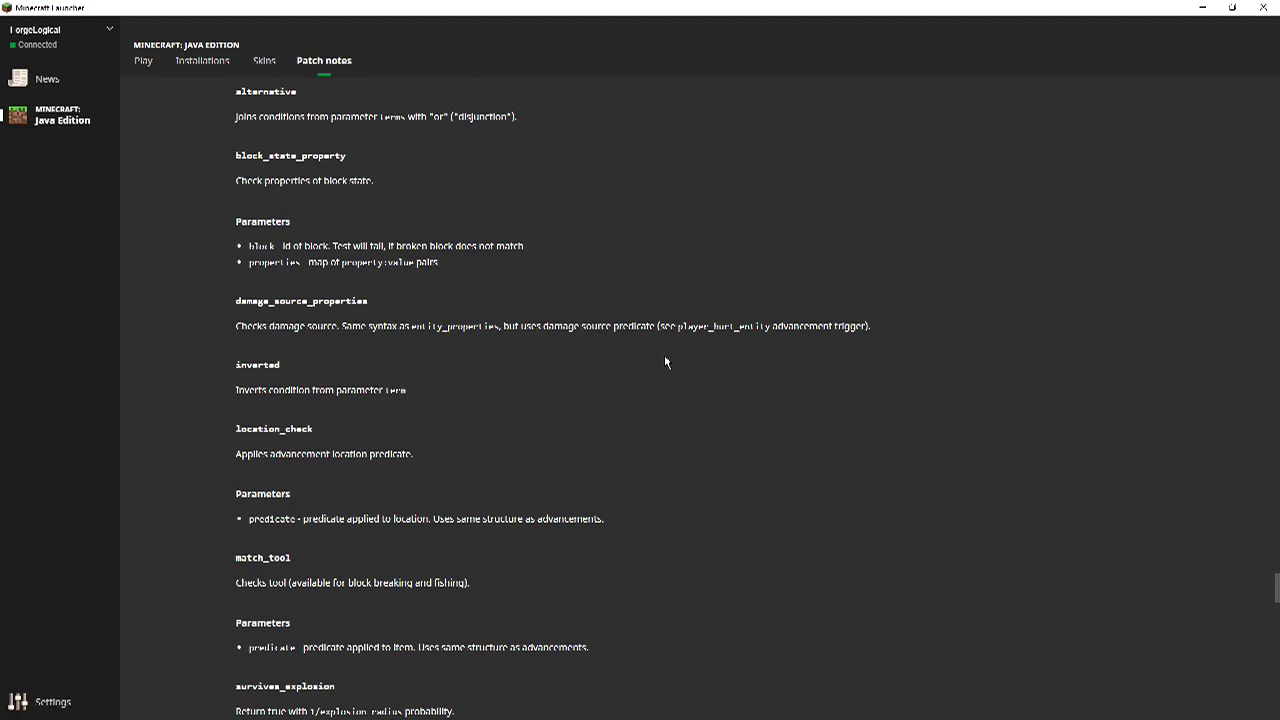
scroll(666, 362, down, 12)
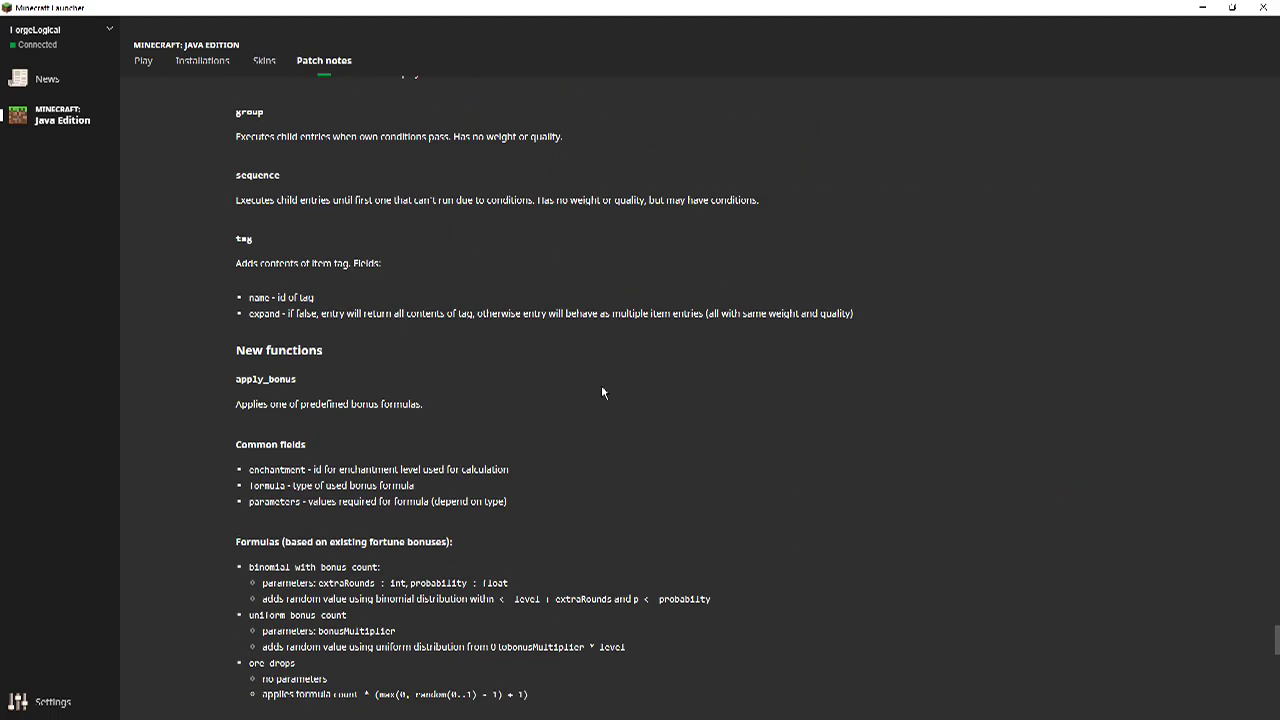
scroll(602, 392, down, 10)
Scroll through the launcher's News feed articles, then open the launcher Settings page.
click(80, 90)
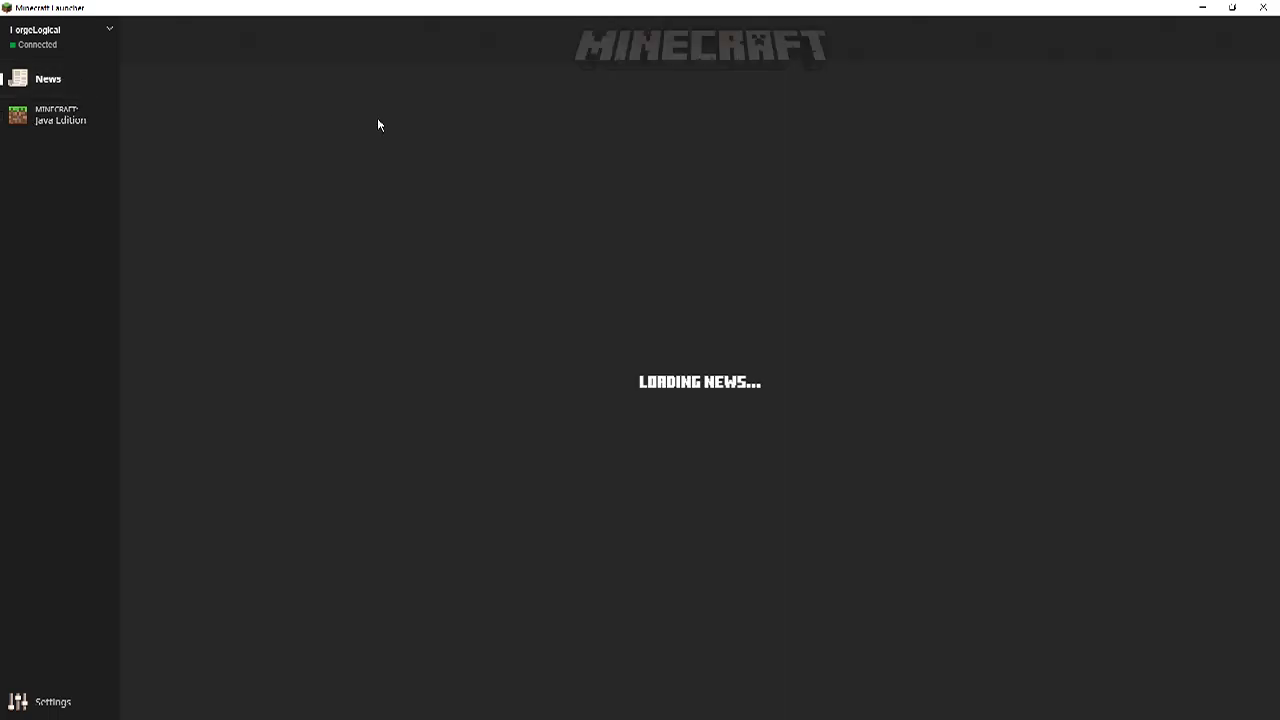
scroll(714, 364, down, 3)
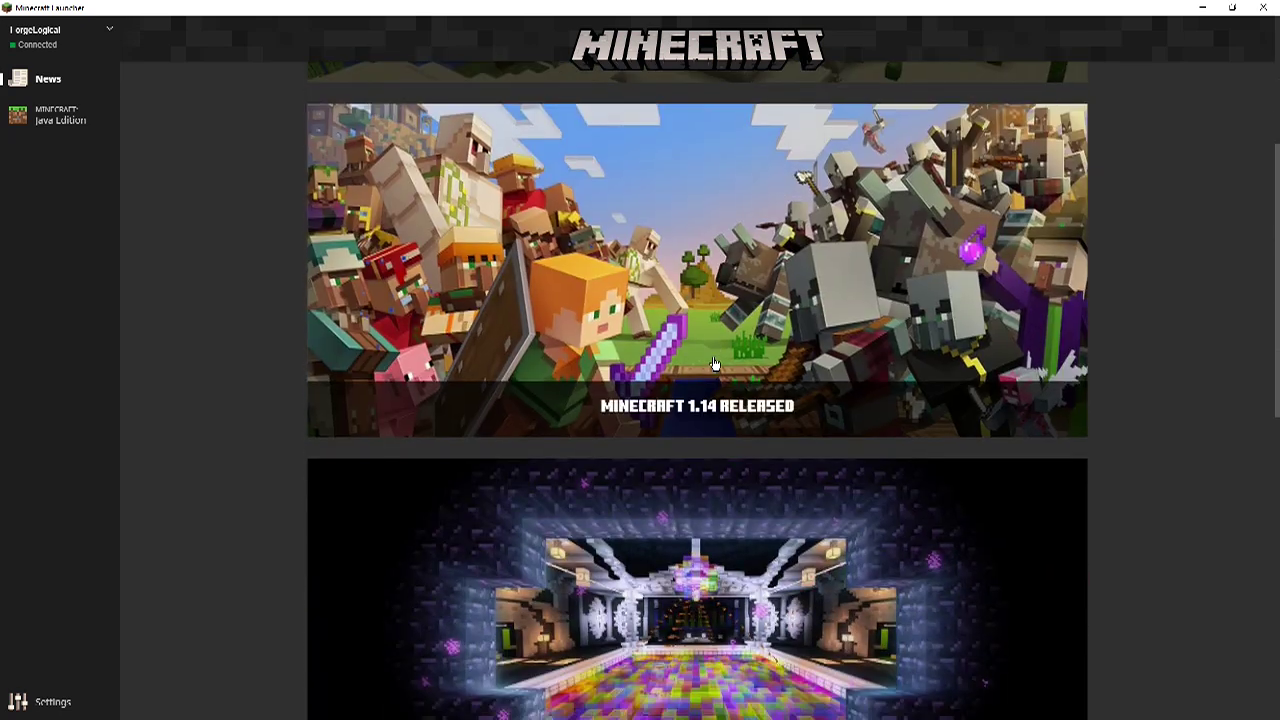
scroll(714, 364, up, 3)
scroll(651, 466, down, 9)
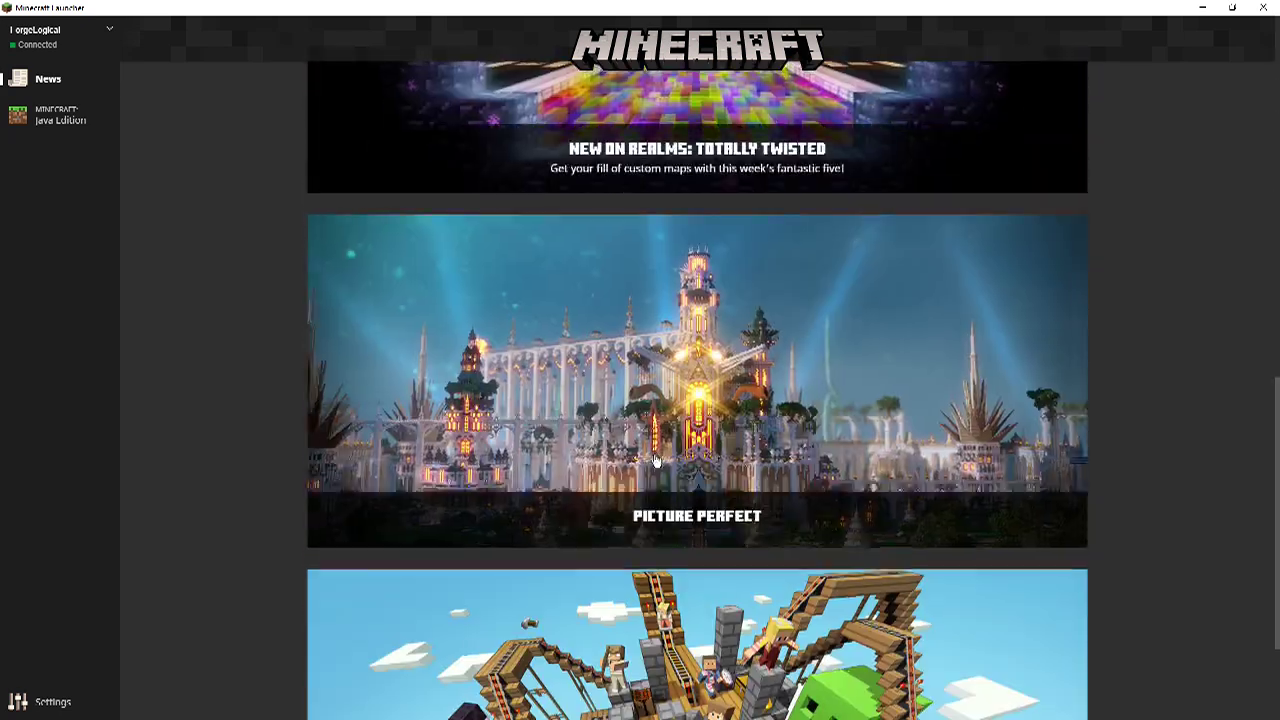
scroll(655, 461, down, 2)
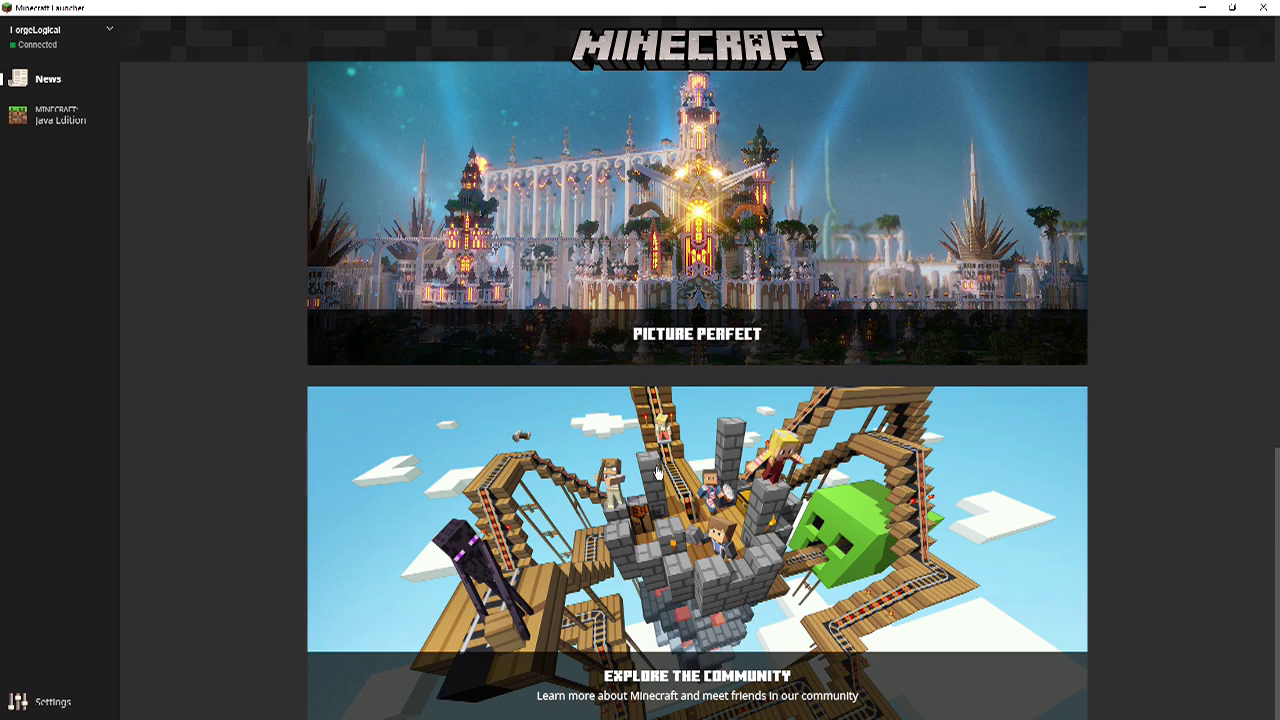
scroll(680, 550, up, 10)
scroll(687, 537, up, 2)
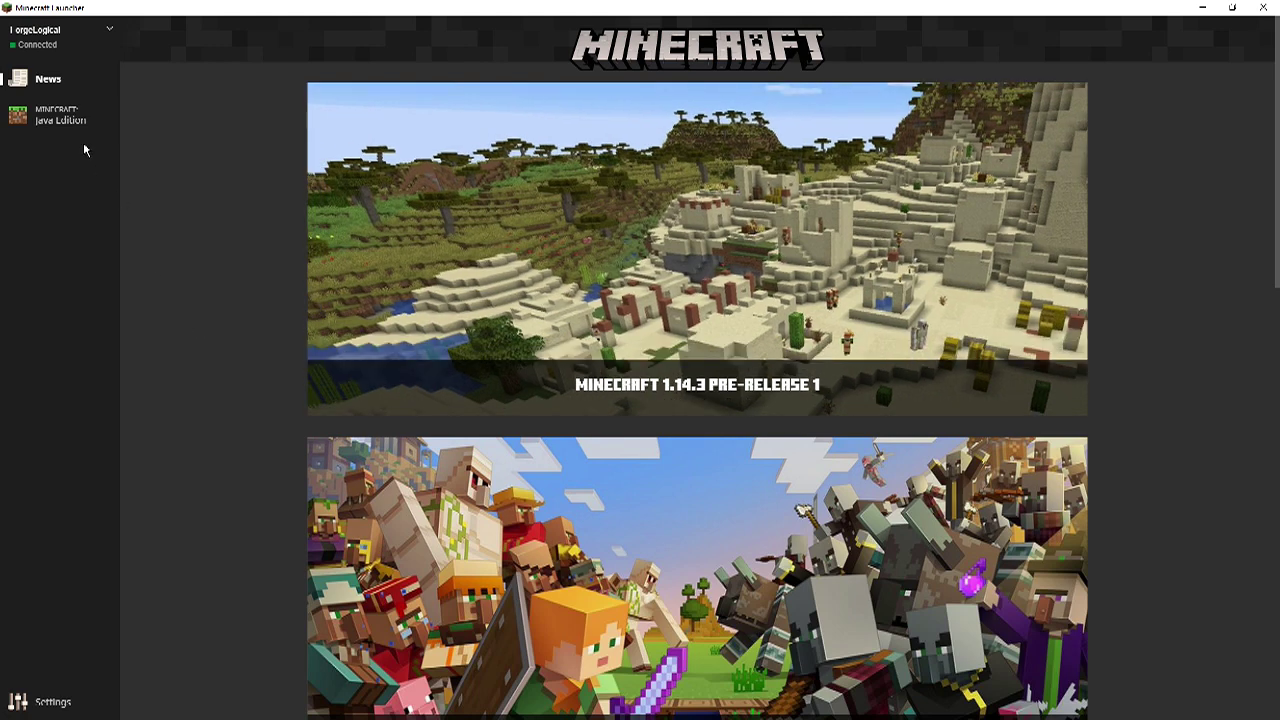
click(55, 703)
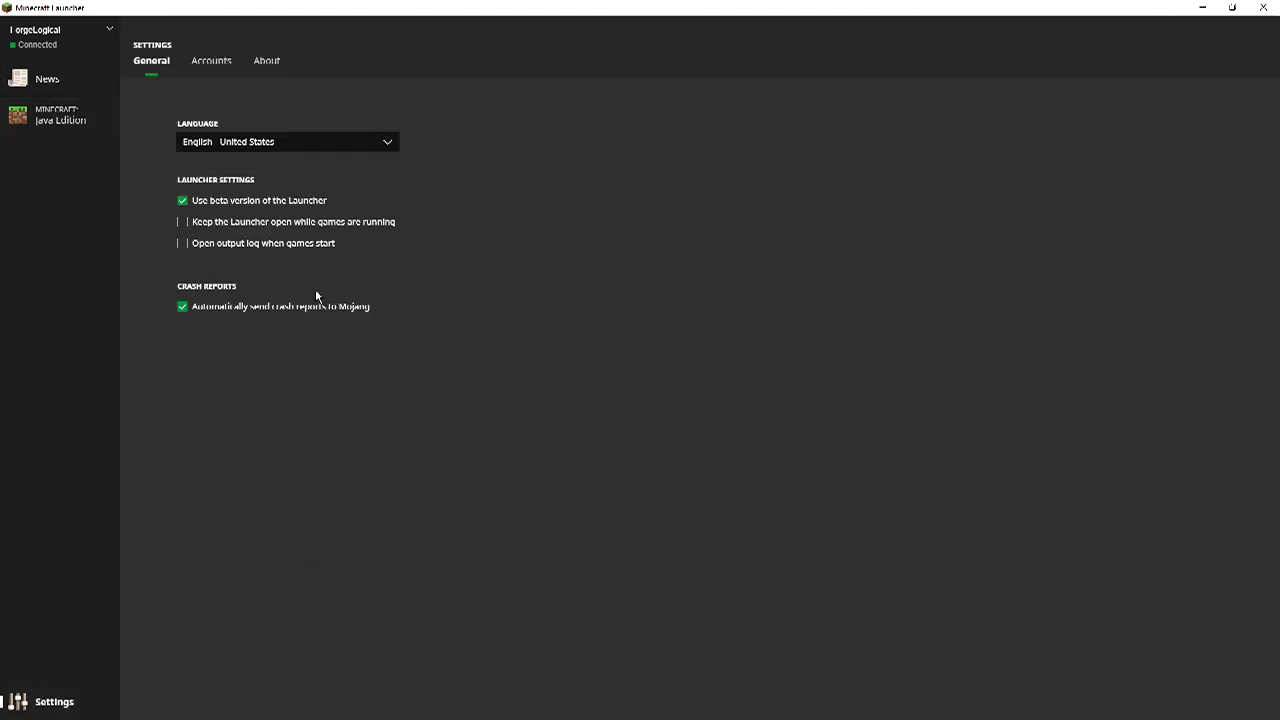
Uncheck 'Use beta version of the Launcher' on the General settings tab.
click(224, 200)
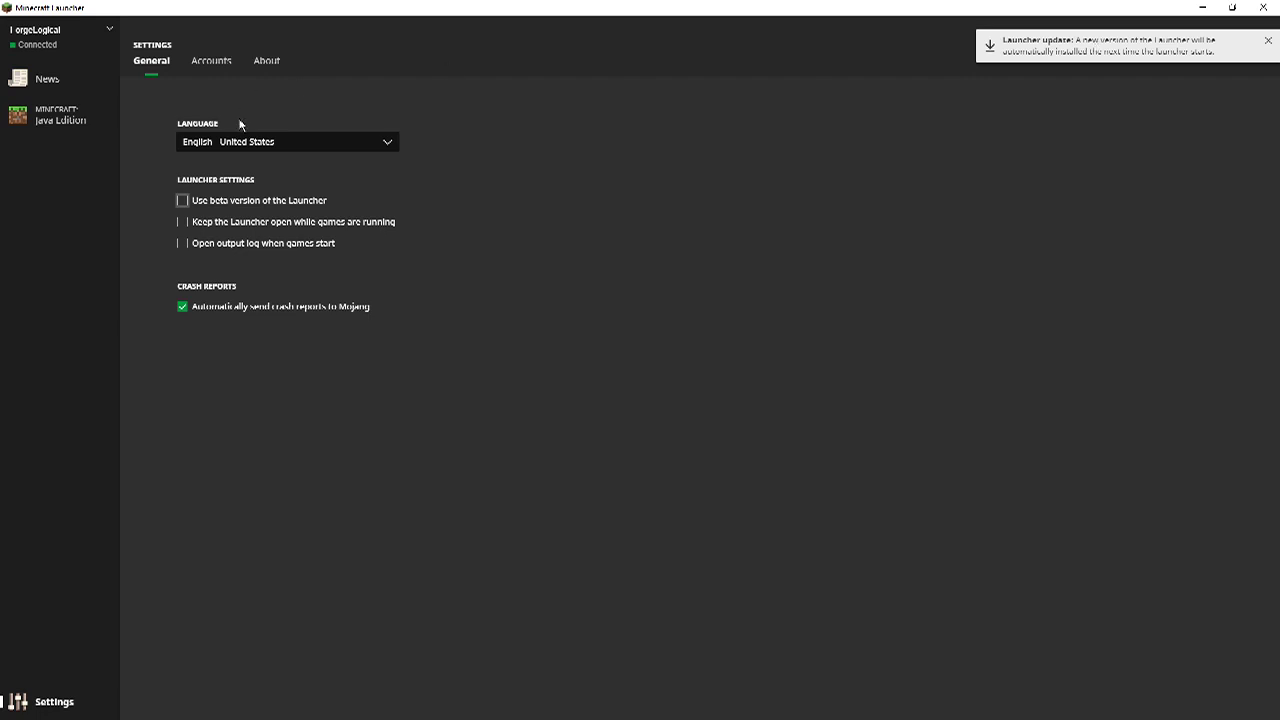
Re-enable the beta launcher, cancel adding an account, and view version 2.1.4974 under About.
click(219, 201)
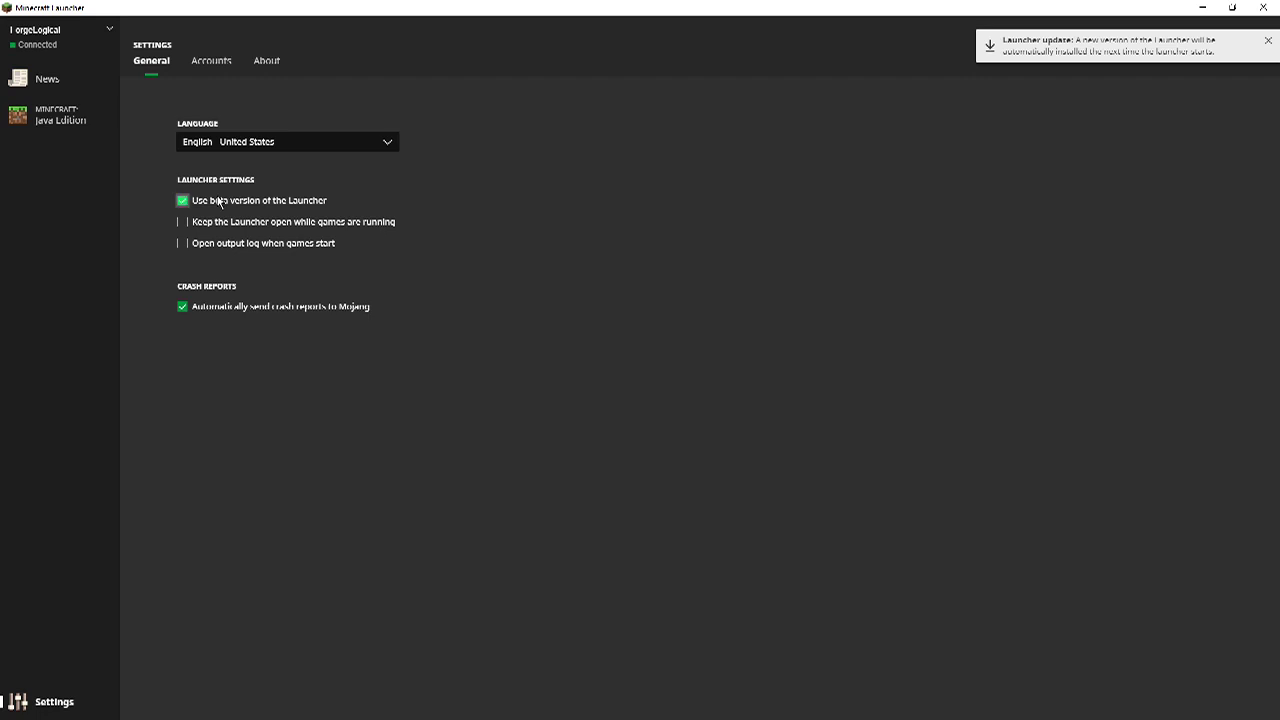
click(211, 70)
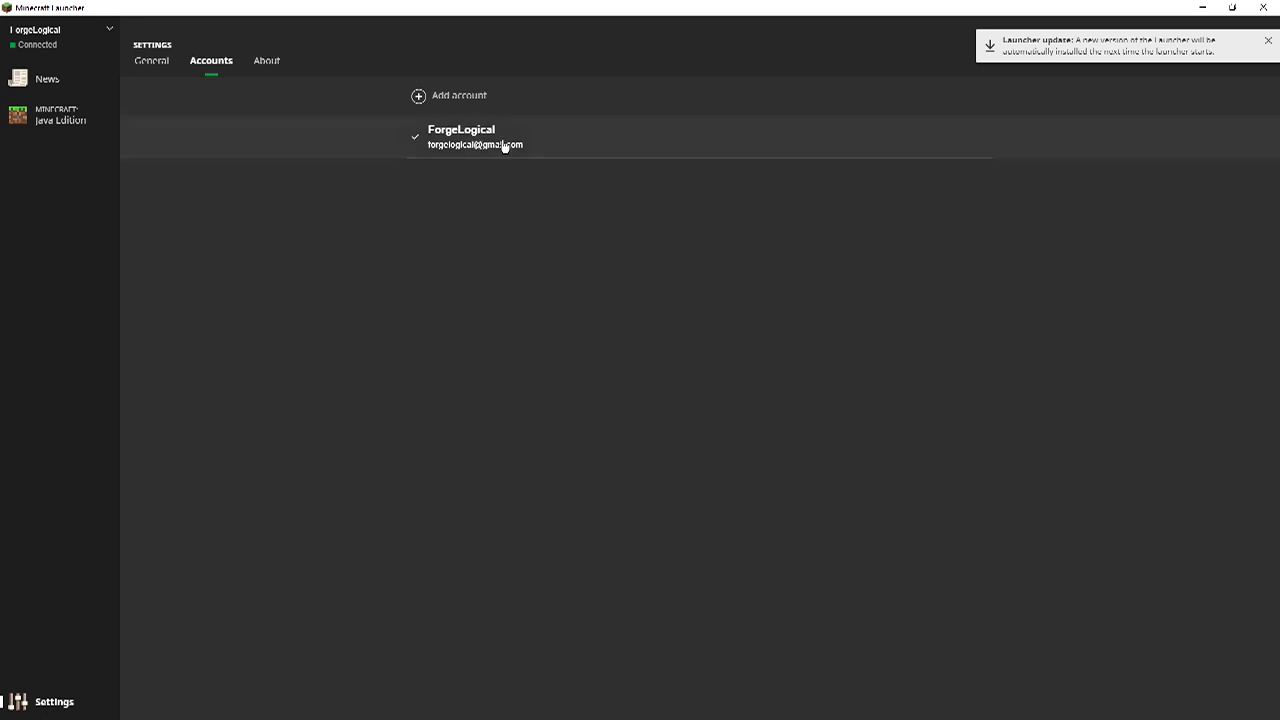
click(434, 103)
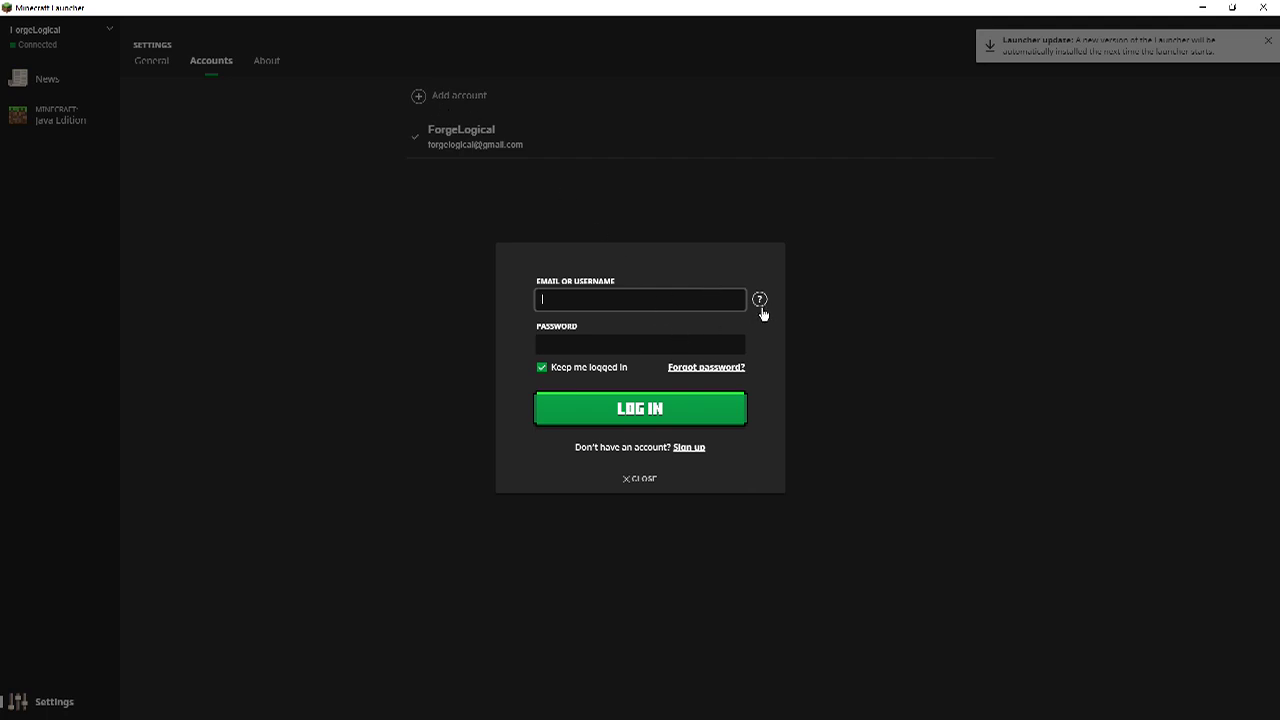
click(638, 481)
click(266, 60)
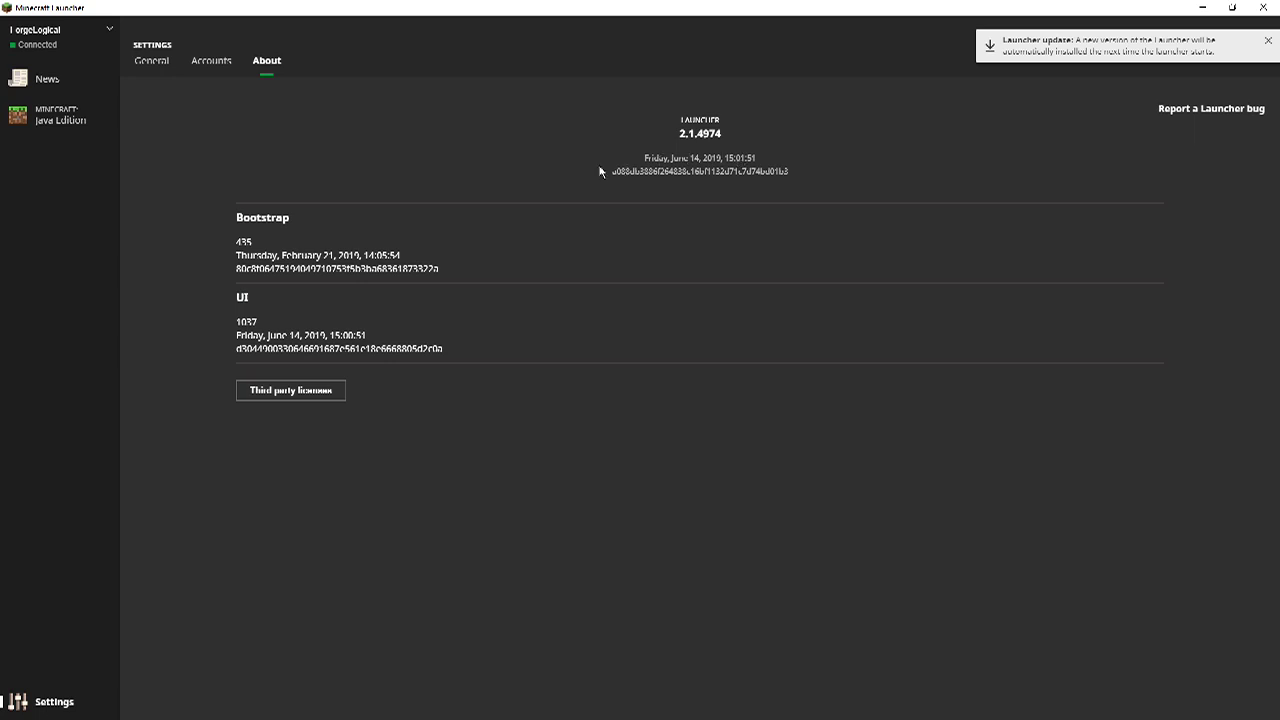
Switch from the About tab back to the General tab in Settings.
click(166, 63)
Open the Minecraft: Java Edition Play page with Latest snapshot (1.14.3 pre3) selected.
click(48, 112)
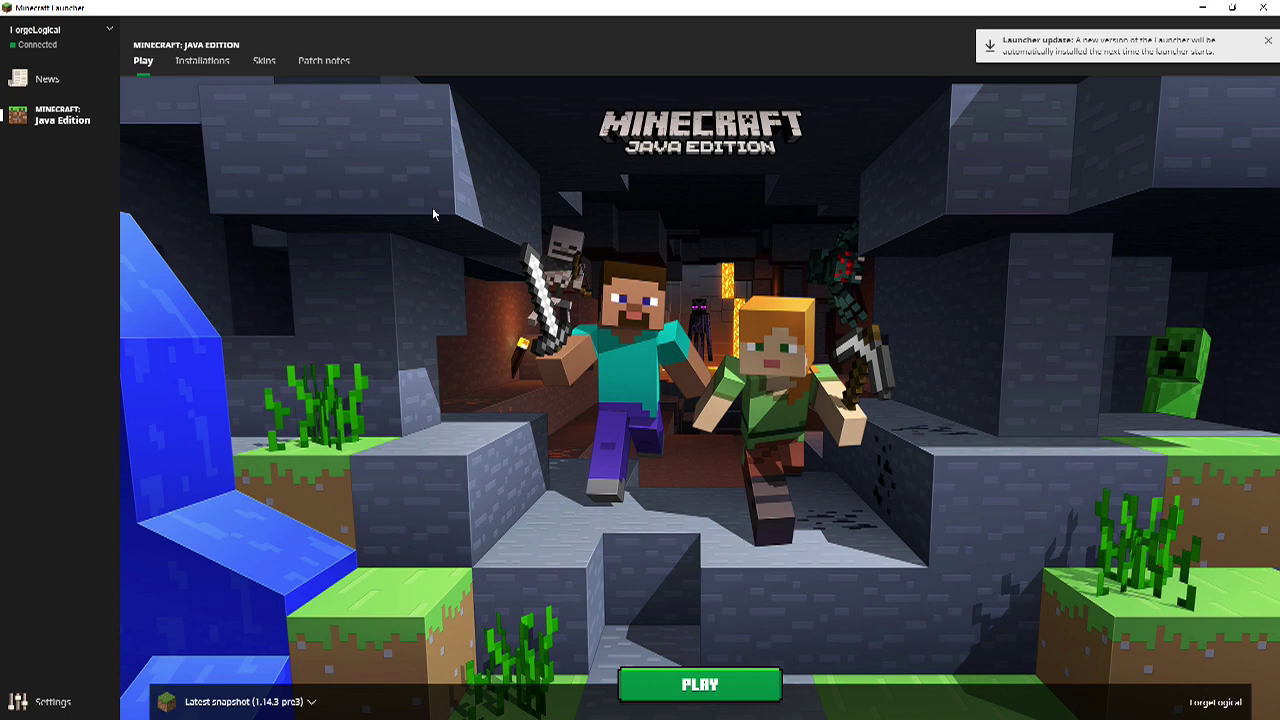